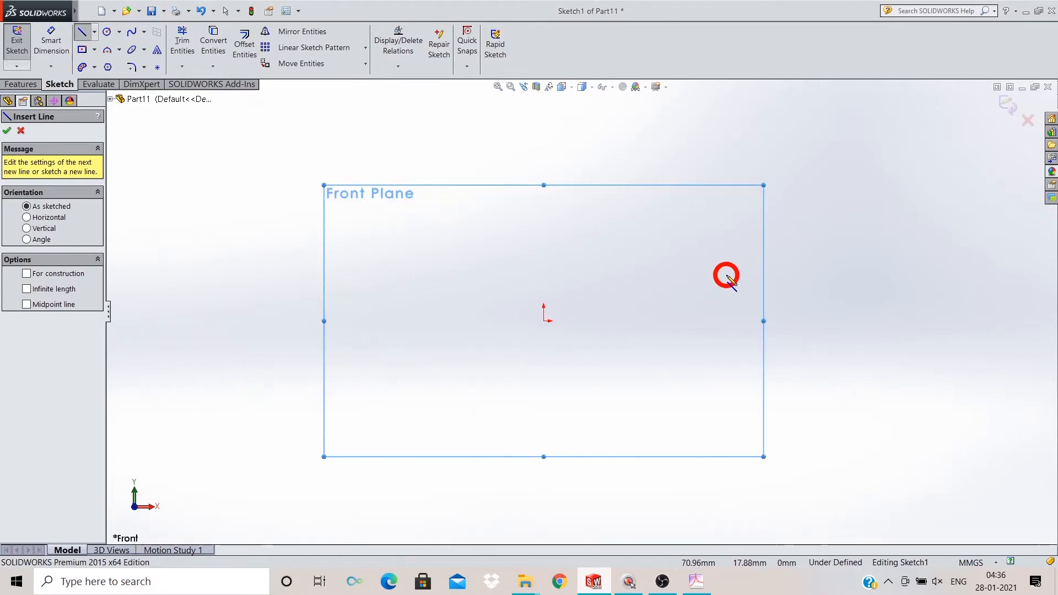
# Sketch connected lines from the origin: a horizontal base about 108 mm long, followed by the profile's stepped right side with an inward notch.
pyautogui.click(544, 322)
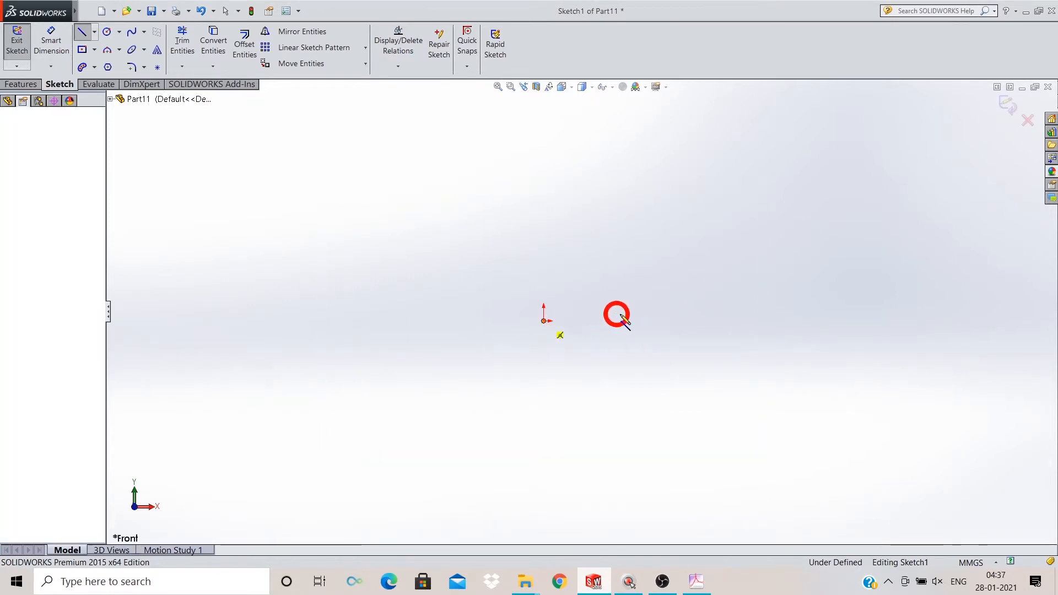
pyautogui.click(810, 321)
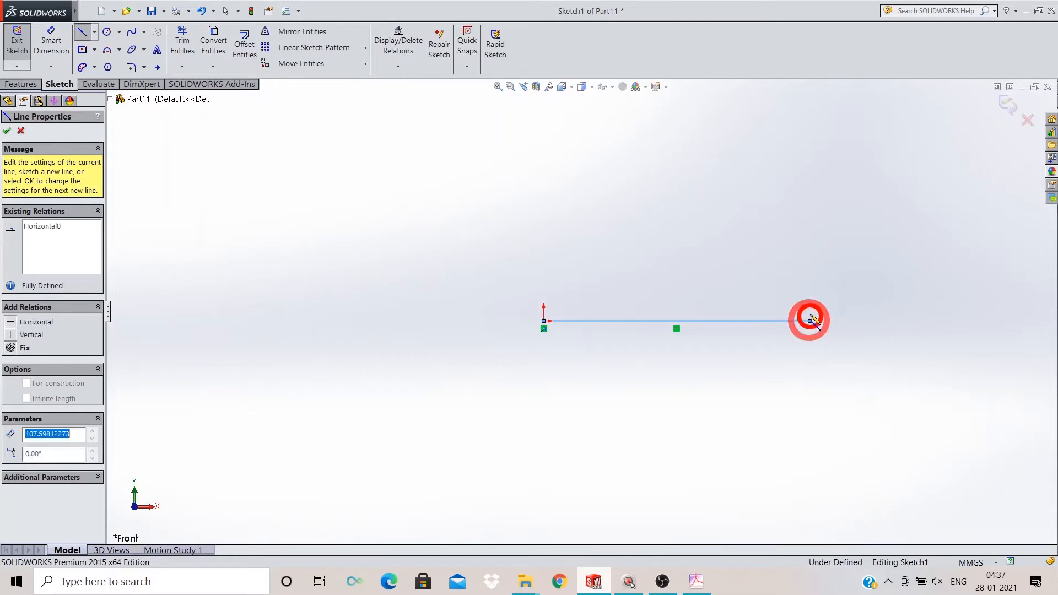
pyautogui.click(810, 273)
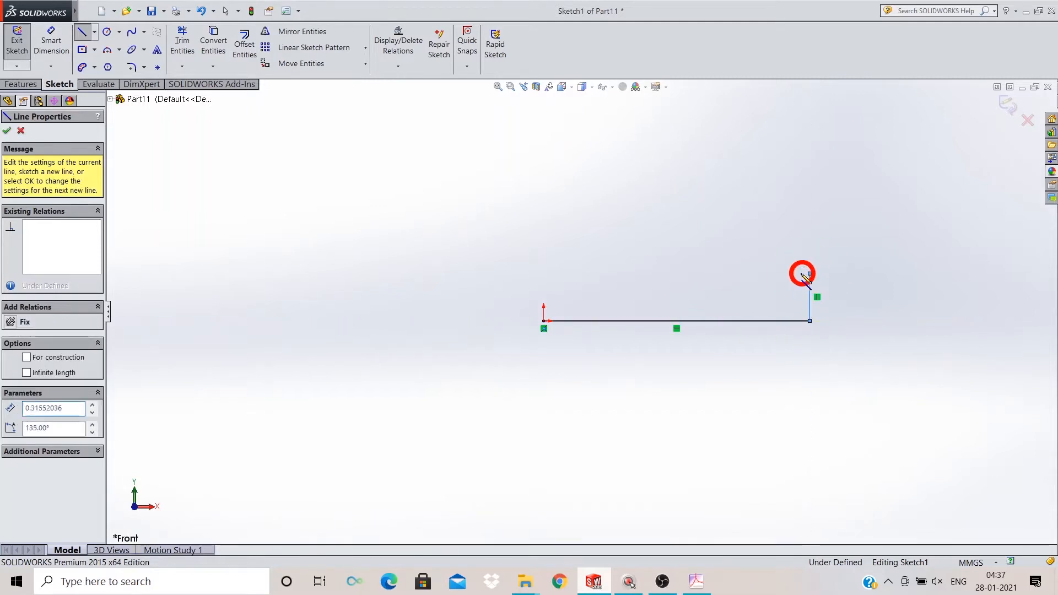
pyautogui.click(752, 272)
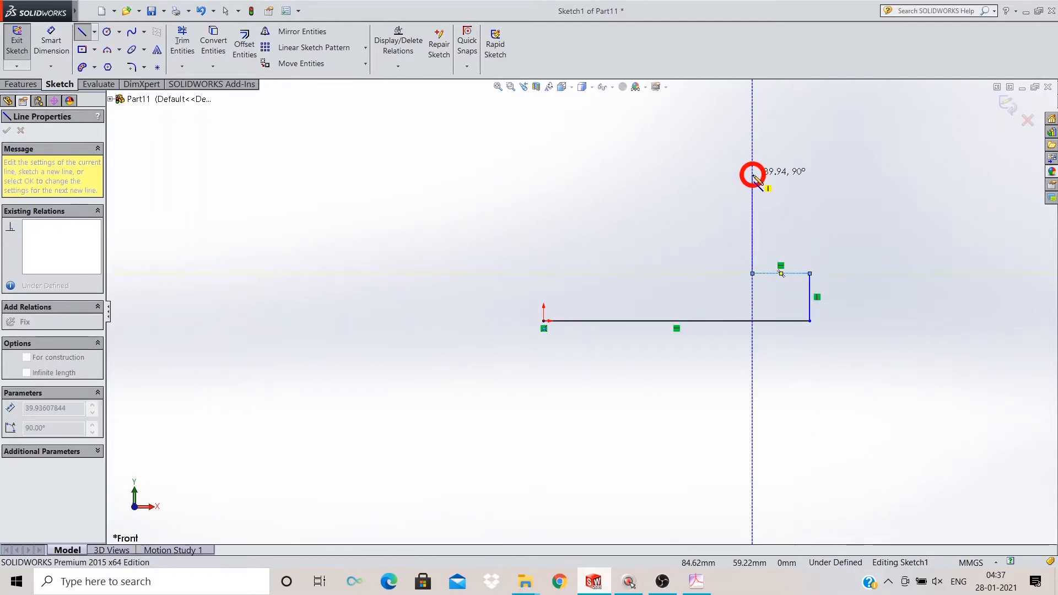
pyautogui.click(752, 175)
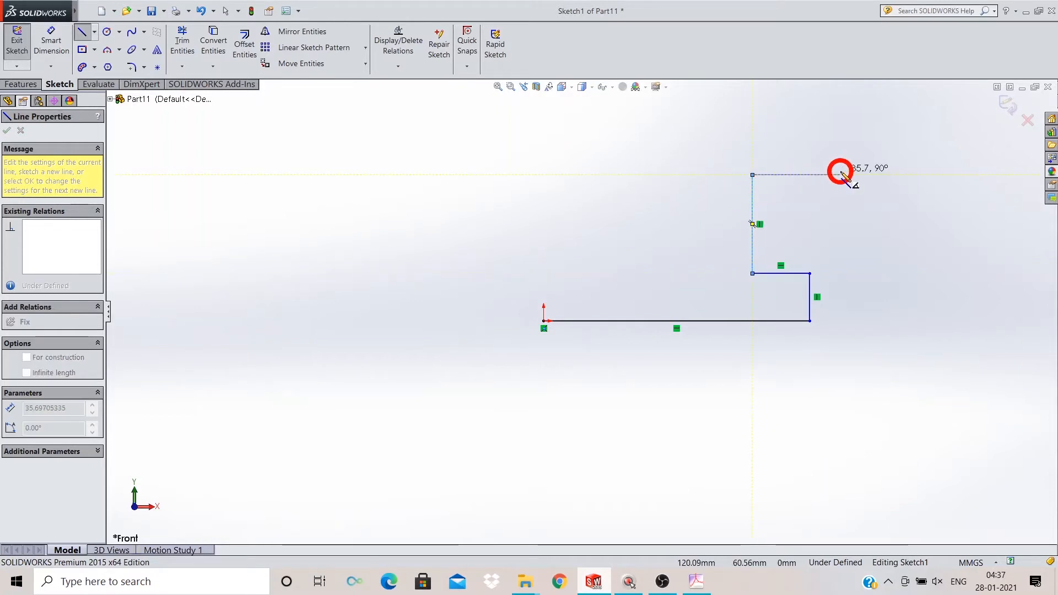
pyautogui.click(841, 175)
pyautogui.click(841, 136)
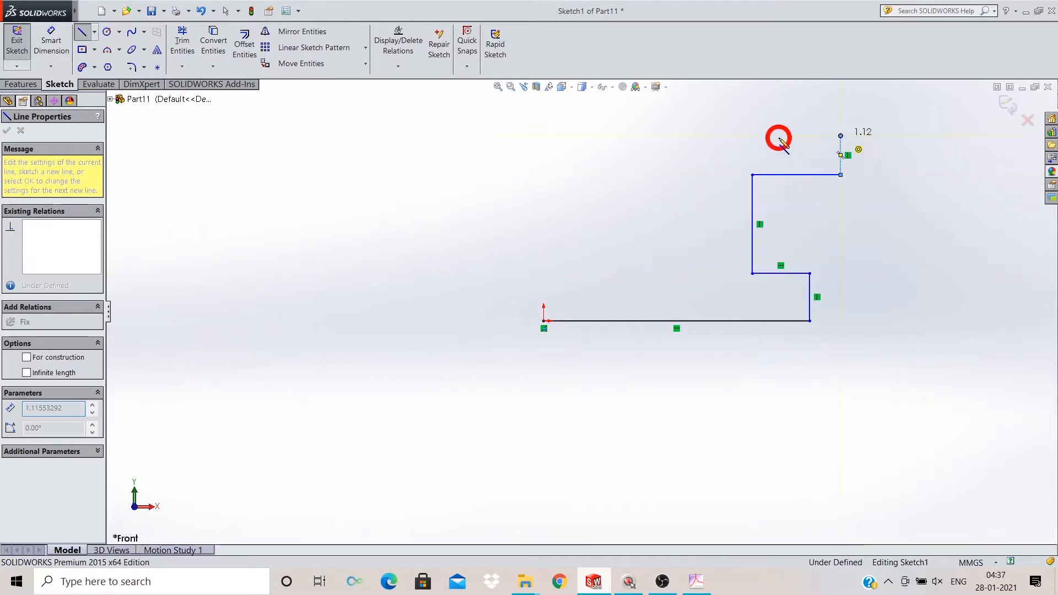
# Continue the line chain with the horizontal top edge and the notched left side, closing the profile at the origin.
pyautogui.click(502, 135)
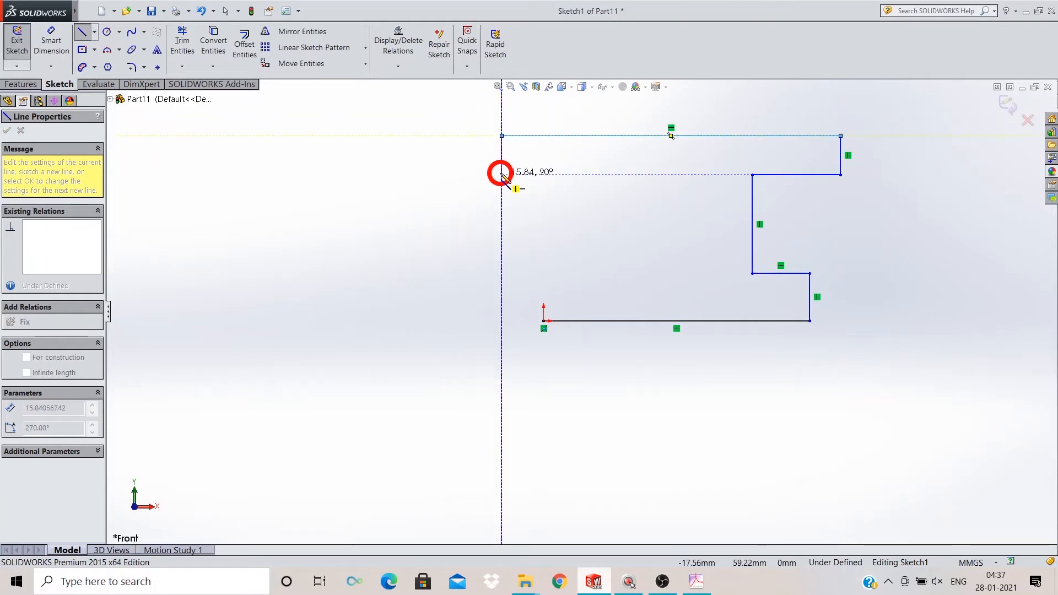
pyautogui.click(502, 161)
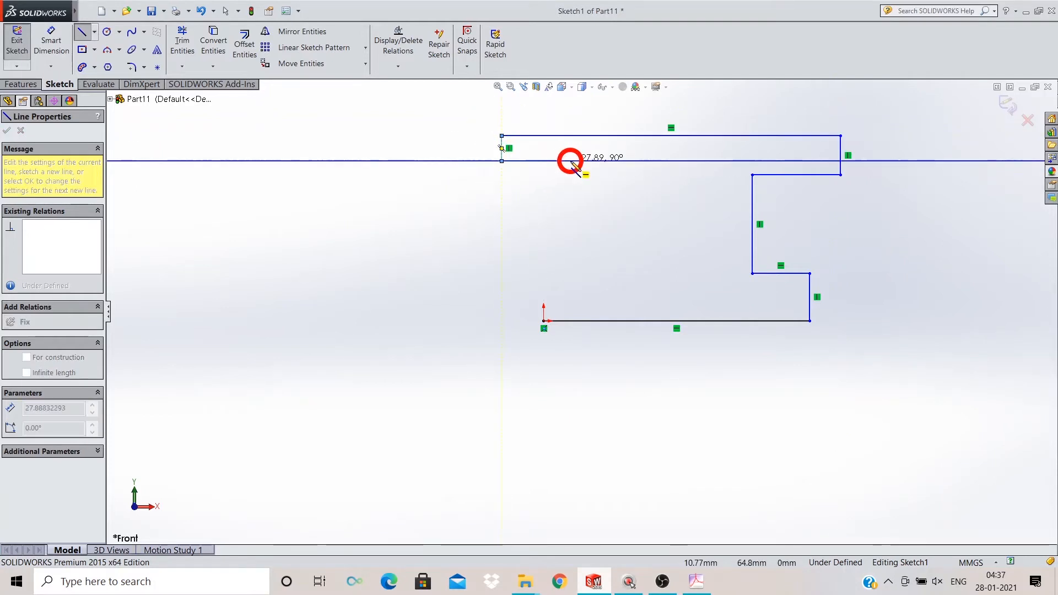
pyautogui.click(570, 161)
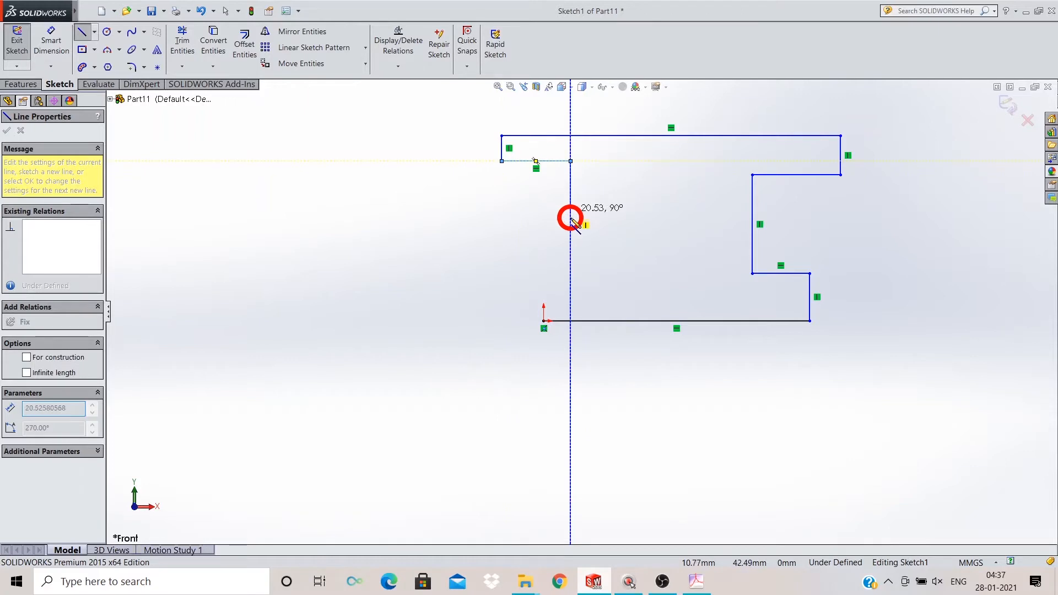
pyautogui.click(571, 264)
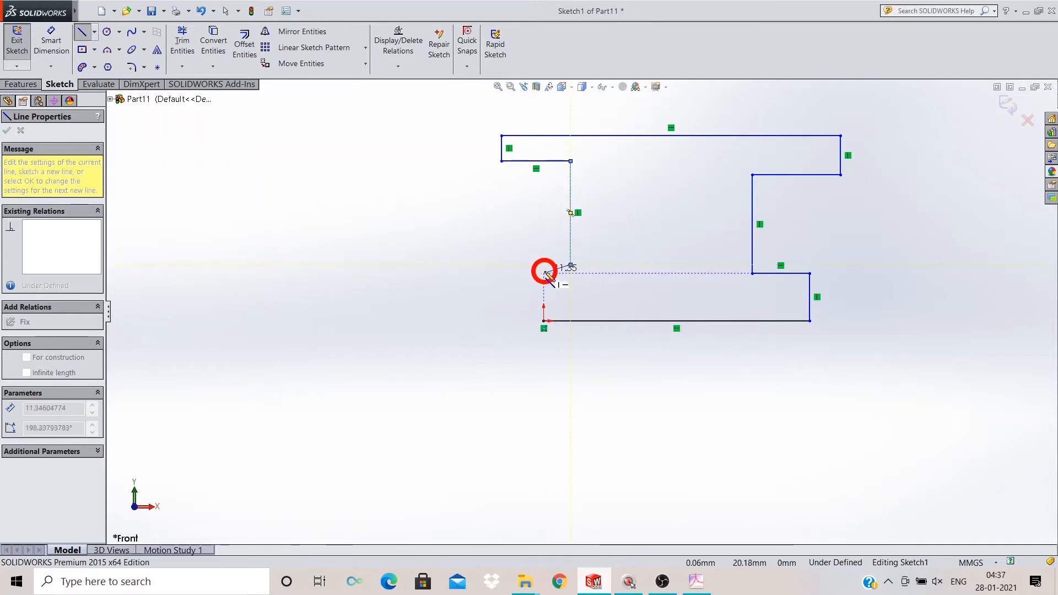
pyautogui.click(543, 264)
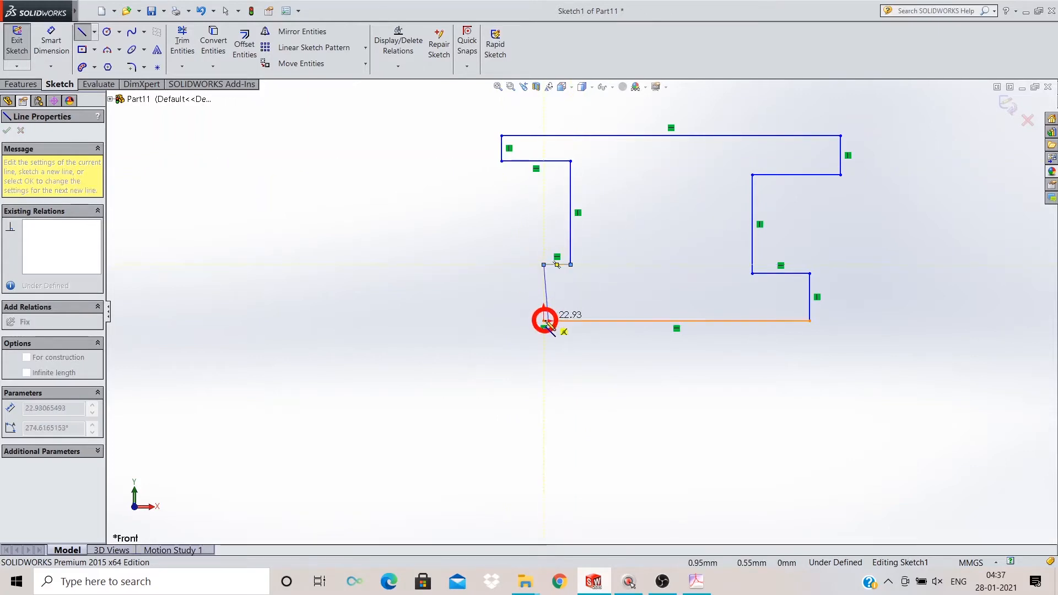
pyautogui.click(544, 320)
pyautogui.press('Escape')
pyautogui.press('Escape')
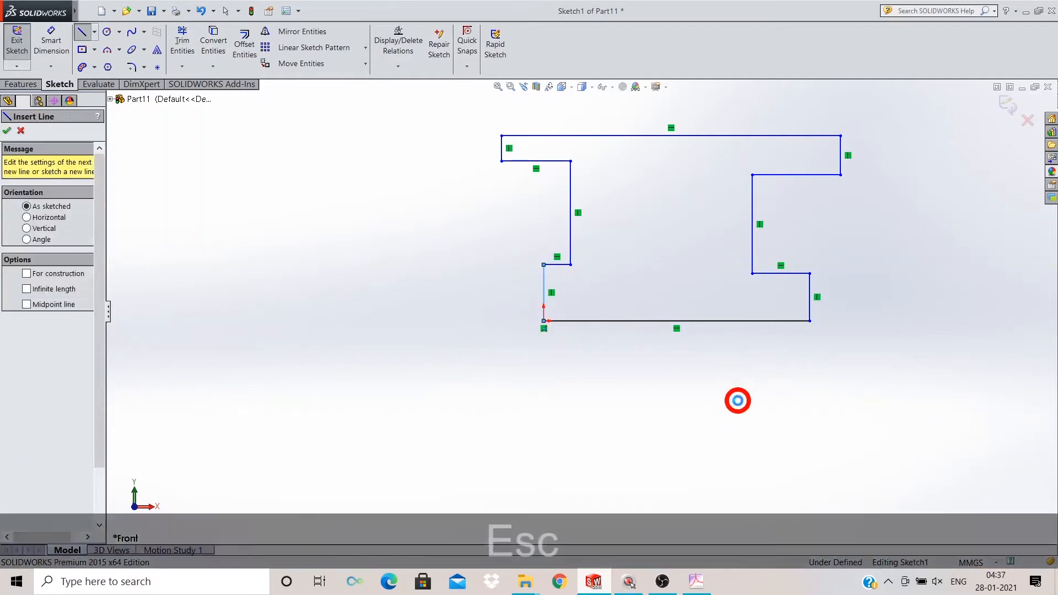
# Add a vertical relation between the two outer corners of the right notch to align the upper and lower flanges.
pyautogui.press('f')
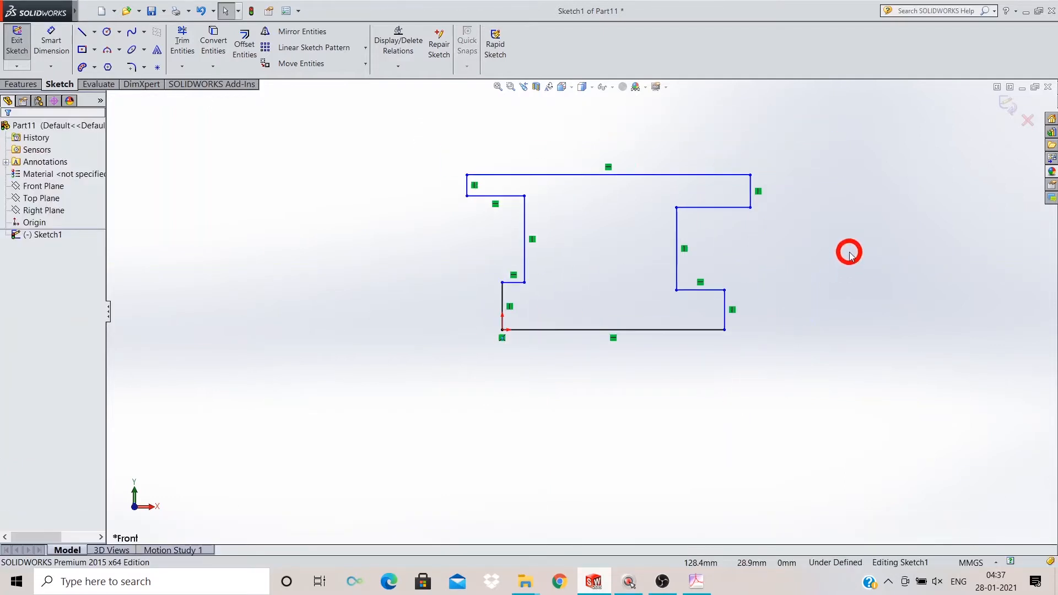
pyautogui.scroll(-3, 767, 193)
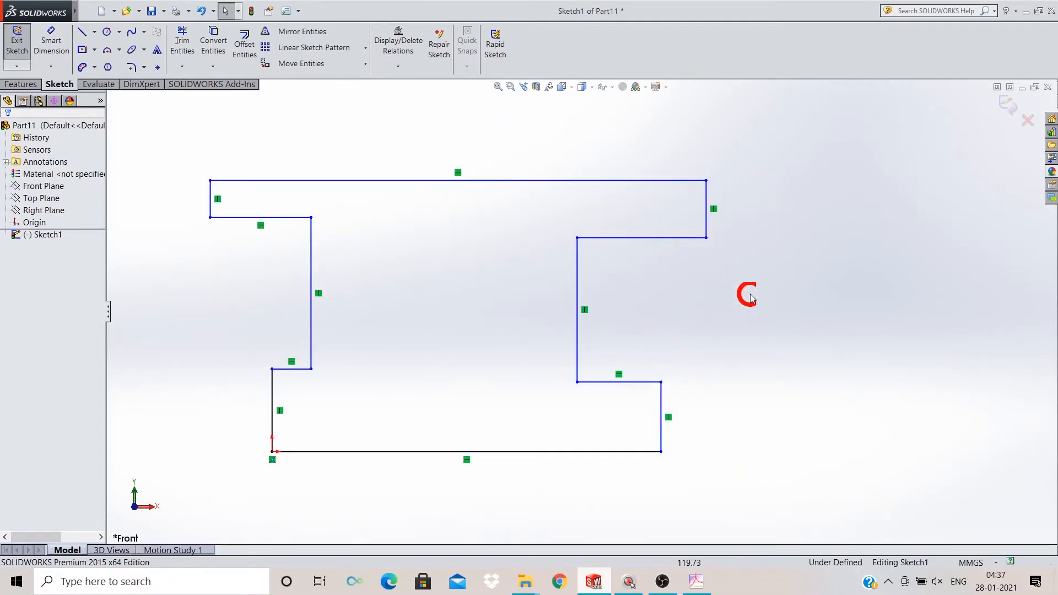
pyautogui.press('ctrl')
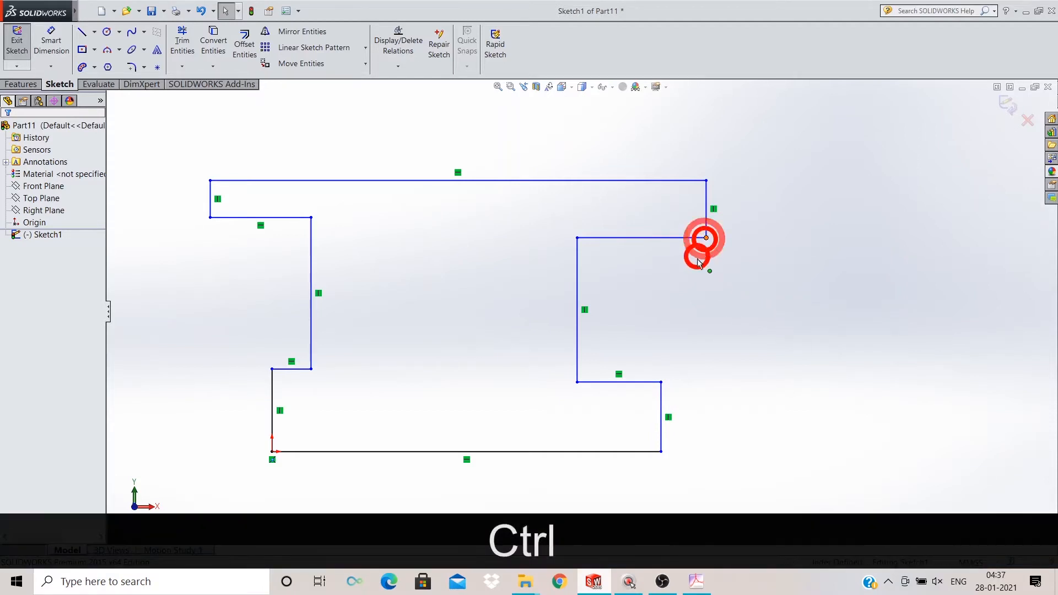
pyautogui.keyDown('ctrl'); pyautogui.click(661, 381); pyautogui.keyUp('ctrl')
pyautogui.keyDown('ctrl'); pyautogui.click(620, 373); pyautogui.keyUp('ctrl')
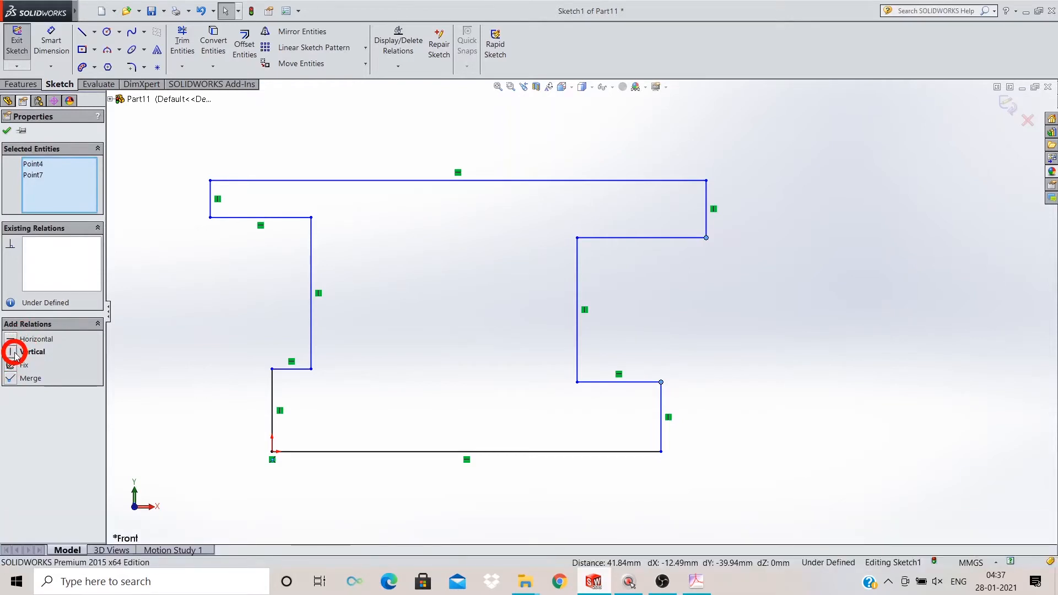
pyautogui.click(13, 352)
pyautogui.click(902, 312)
# Add a vertical relation between the upper and lower outer corners of the left notch.
pyautogui.press('ctrl')
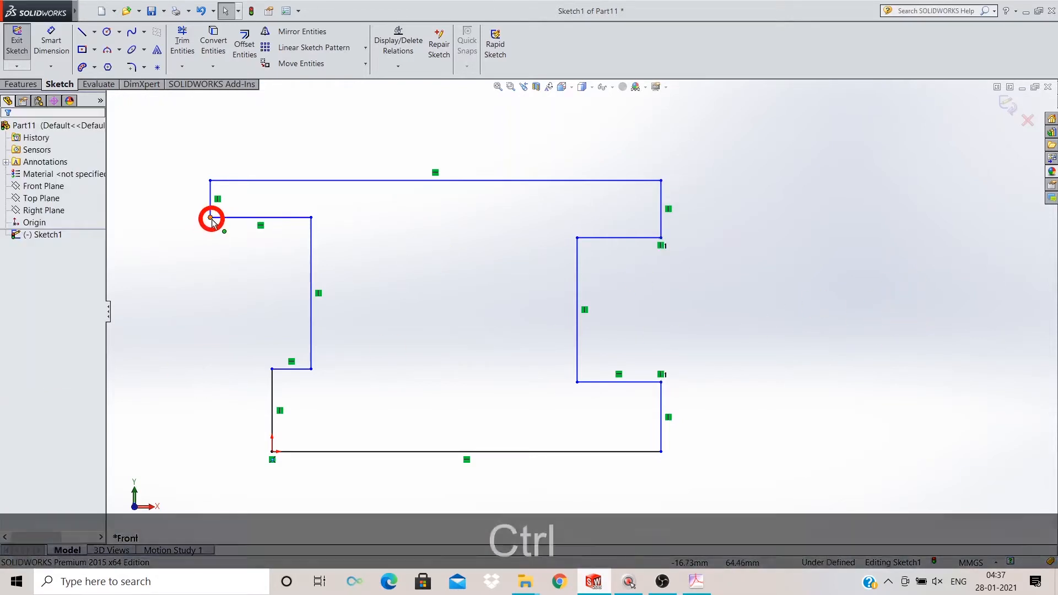
pyautogui.click(272, 369)
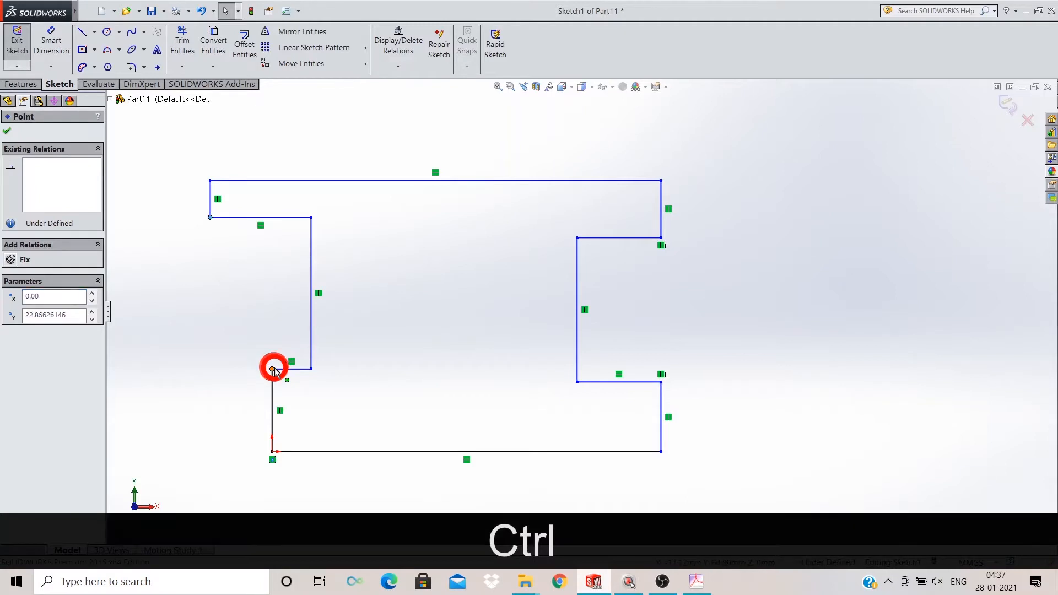
pyautogui.keyDown('ctrl'); pyautogui.click(210, 218); pyautogui.keyUp('ctrl')
pyautogui.click(34, 351)
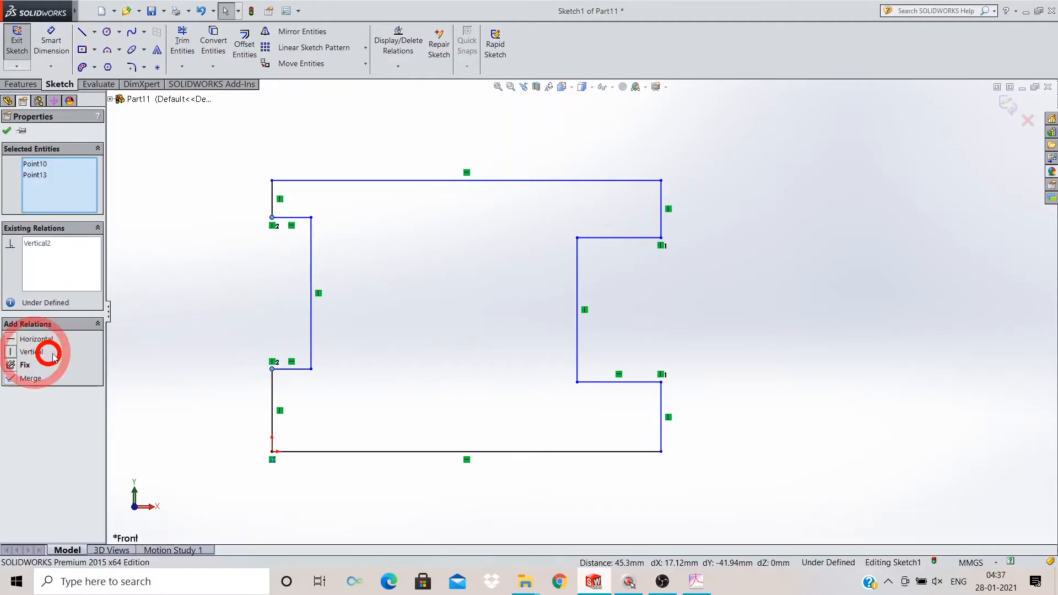
pyautogui.click(518, 277)
# Add horizontal relations between the lower inner corners of the two notches and between their upper inner corners.
pyautogui.keyDown('ctrl'); pyautogui.click(311, 369); pyautogui.keyUp('ctrl')
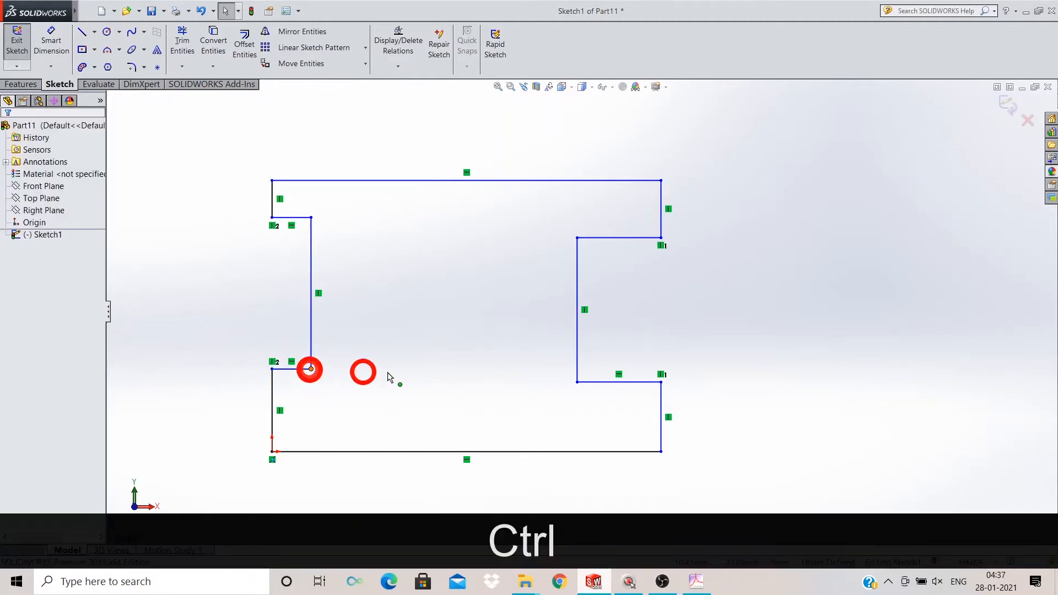
pyautogui.keyDown('ctrl'); pyautogui.click(578, 384); pyautogui.keyUp('ctrl')
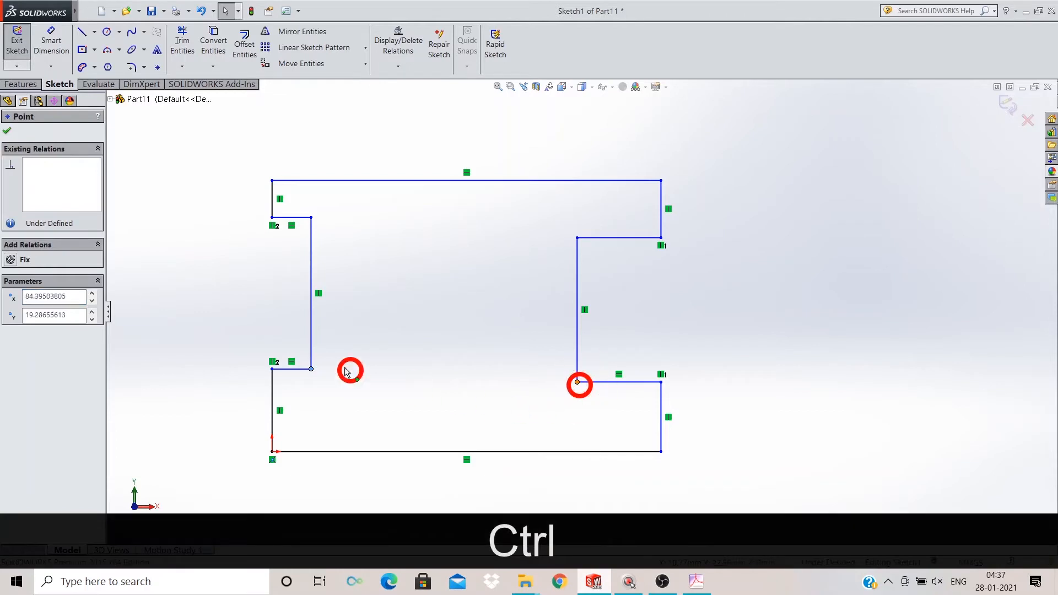
pyautogui.click(25, 339)
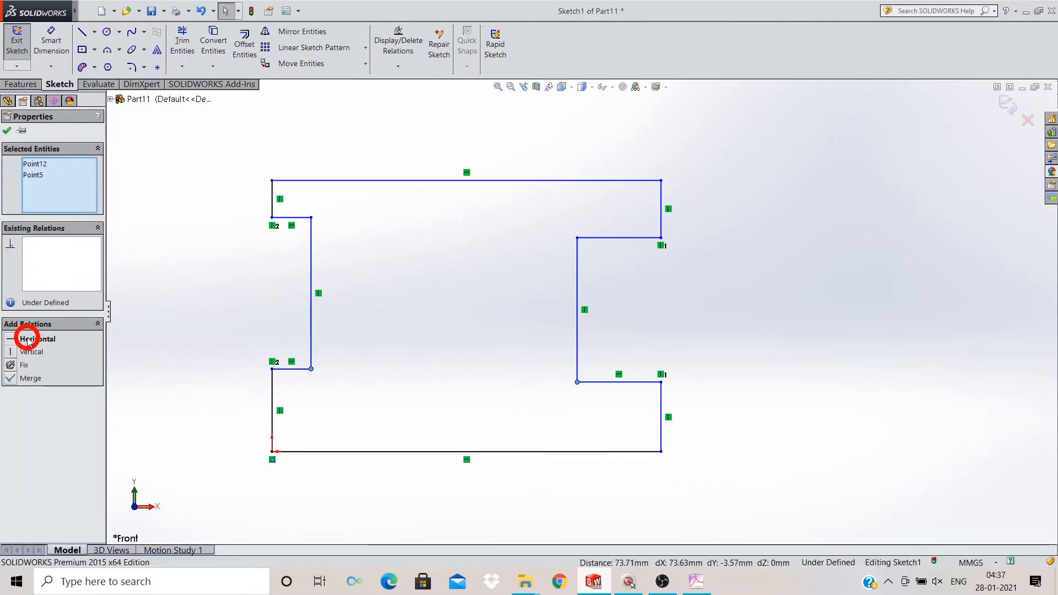
pyautogui.click(740, 284)
pyautogui.click(312, 217)
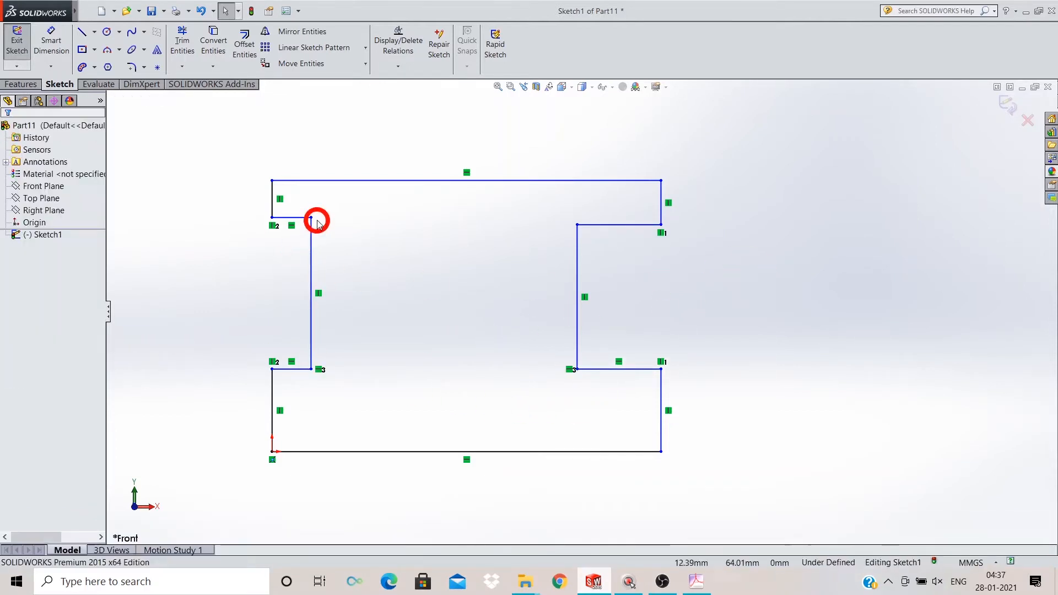
pyautogui.keyDown('ctrl'); pyautogui.click(576, 225); pyautogui.keyUp('ctrl')
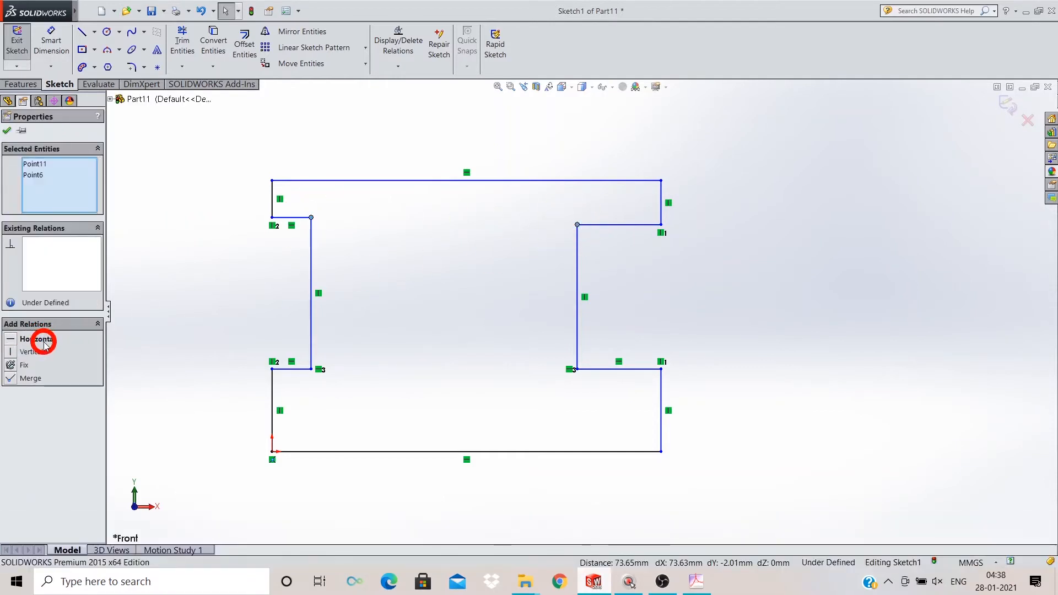
pyautogui.click(36, 339)
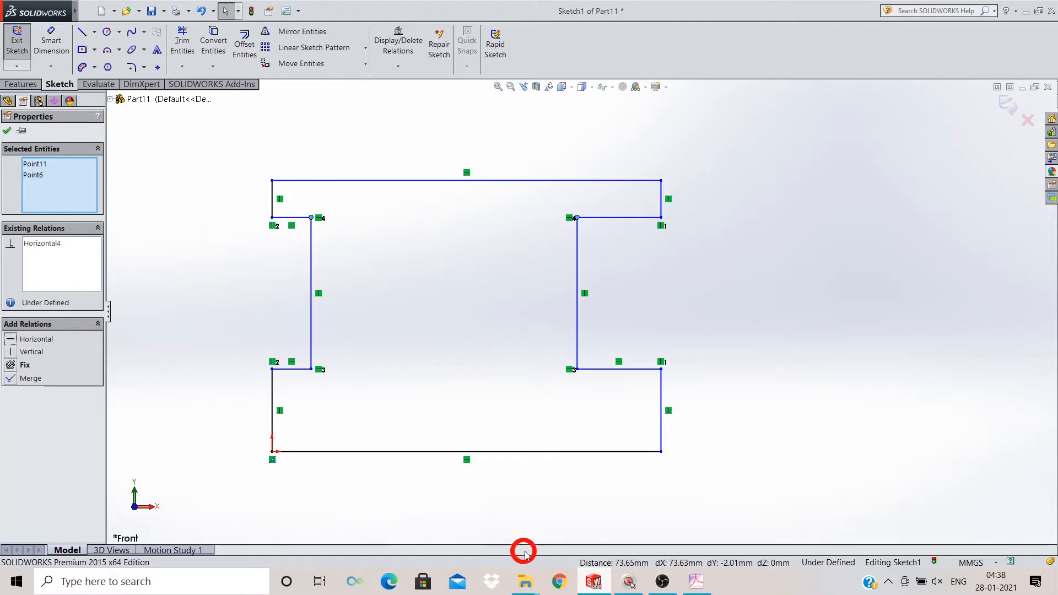
# Check the reference drawing in Adobe Acrobat, return to SOLIDWORKS and dimension the profile's bottom edge as 80 mm.
pyautogui.click(693, 582)
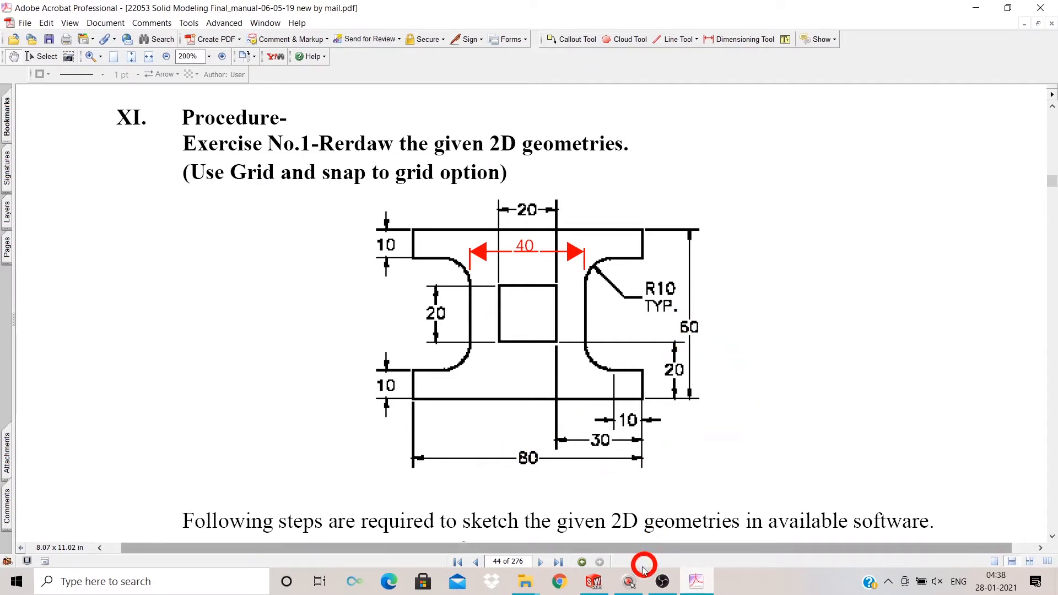
pyautogui.click(593, 582)
pyautogui.click(52, 40)
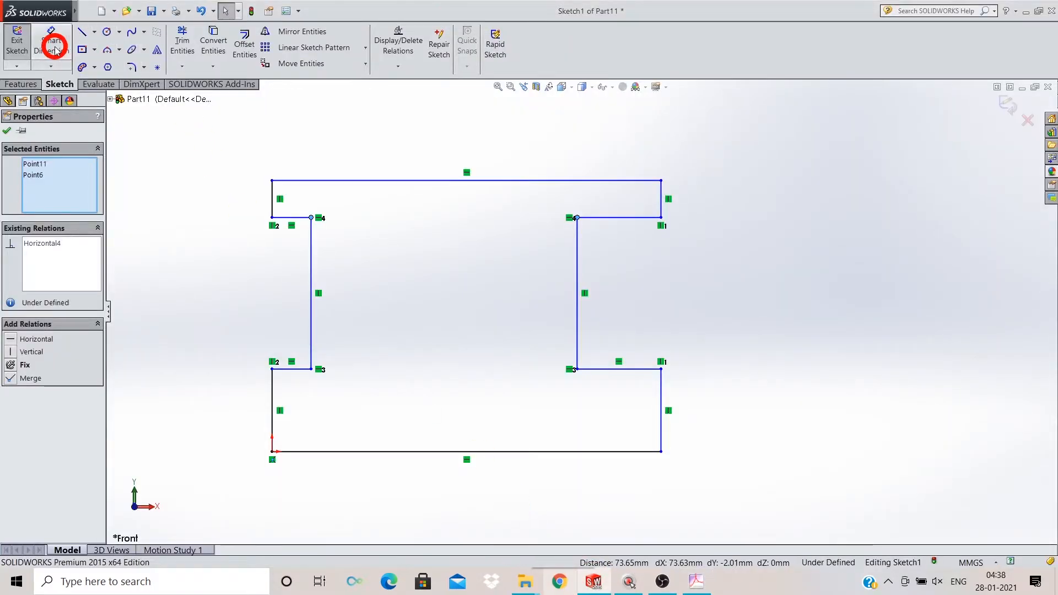
pyautogui.click(507, 452)
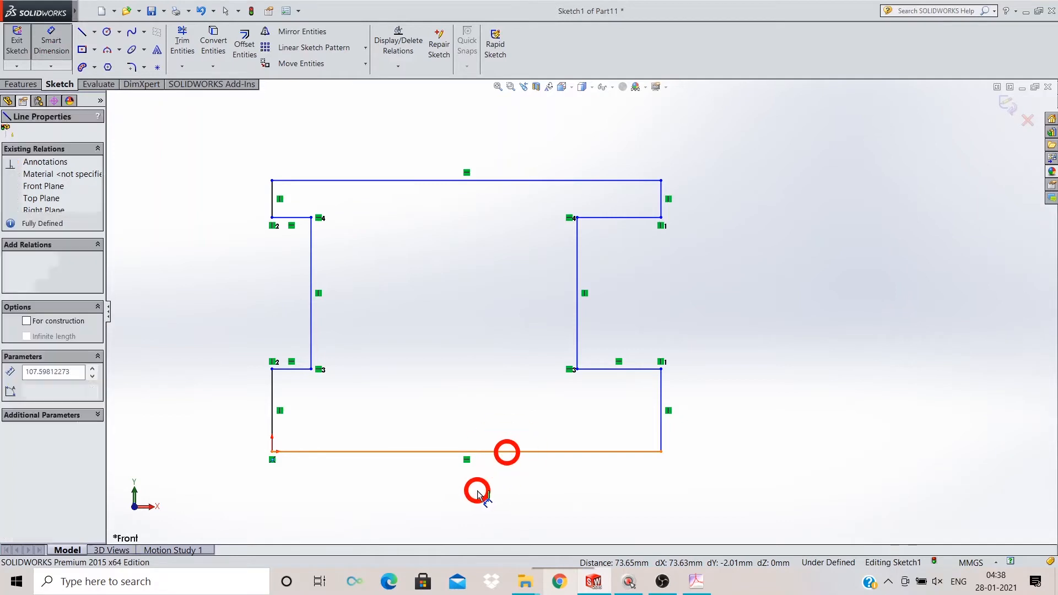
pyautogui.click(478, 490)
pyautogui.write('80')
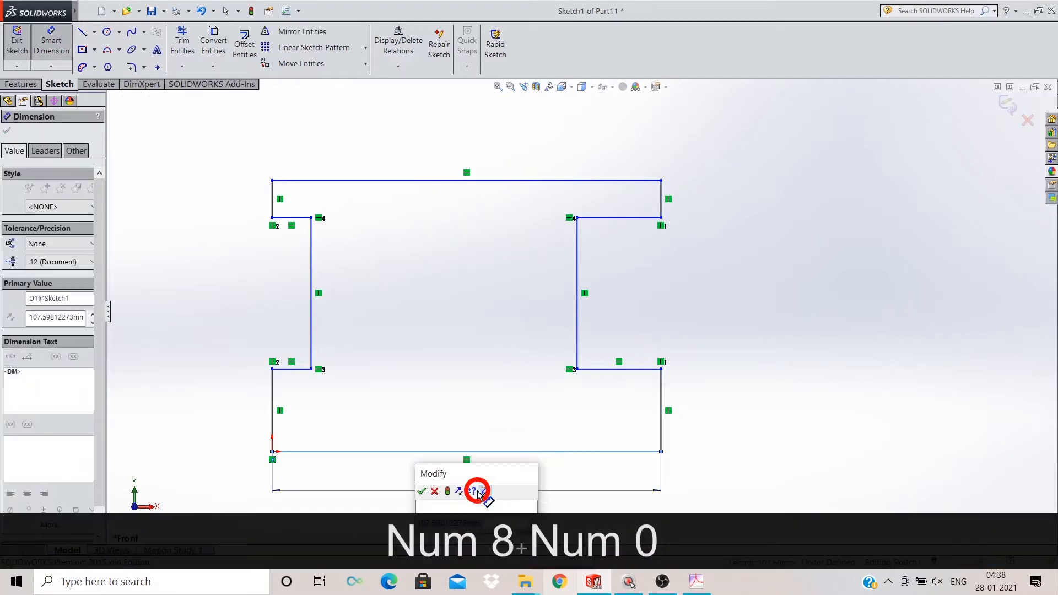
pyautogui.press('Return')
pyautogui.click(800, 382)
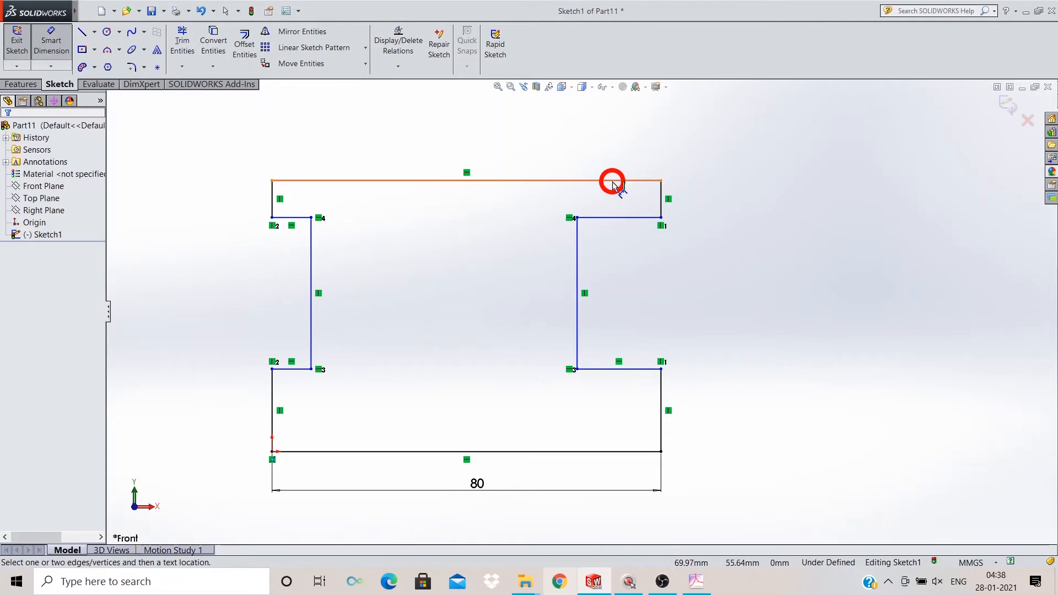
# Dimension the overall height between the top and bottom edges as 60 mm, placing it beside the profile's right side.
pyautogui.click(613, 180)
pyautogui.click(595, 453)
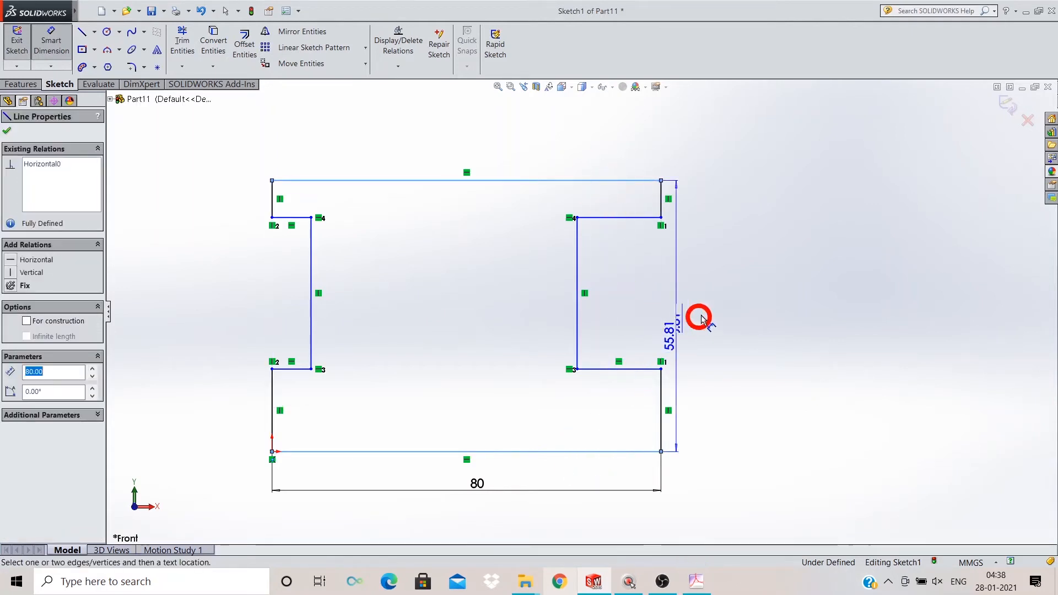
pyautogui.click(754, 325)
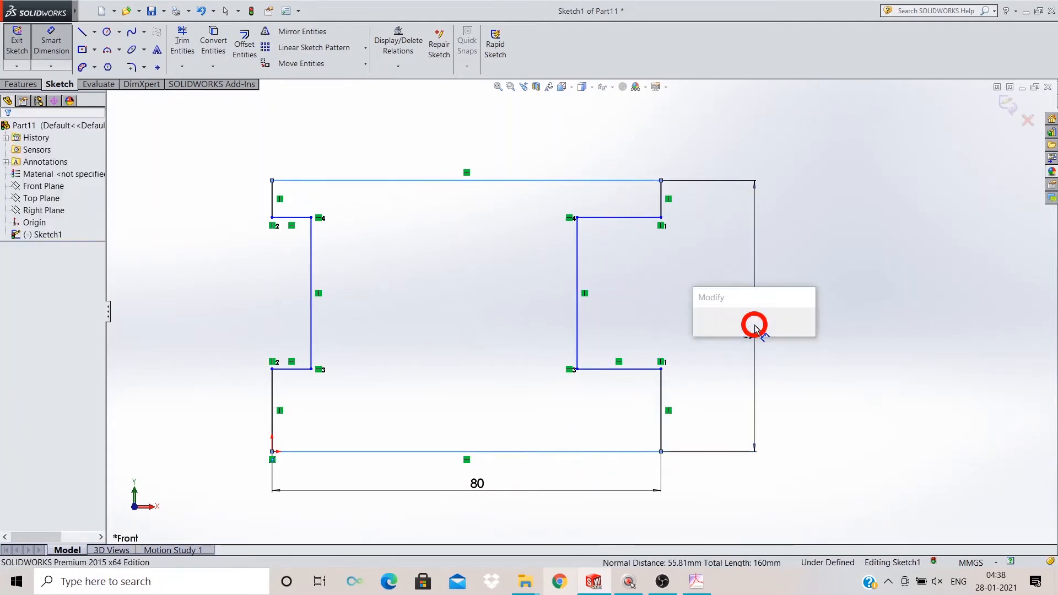
pyautogui.write('6')
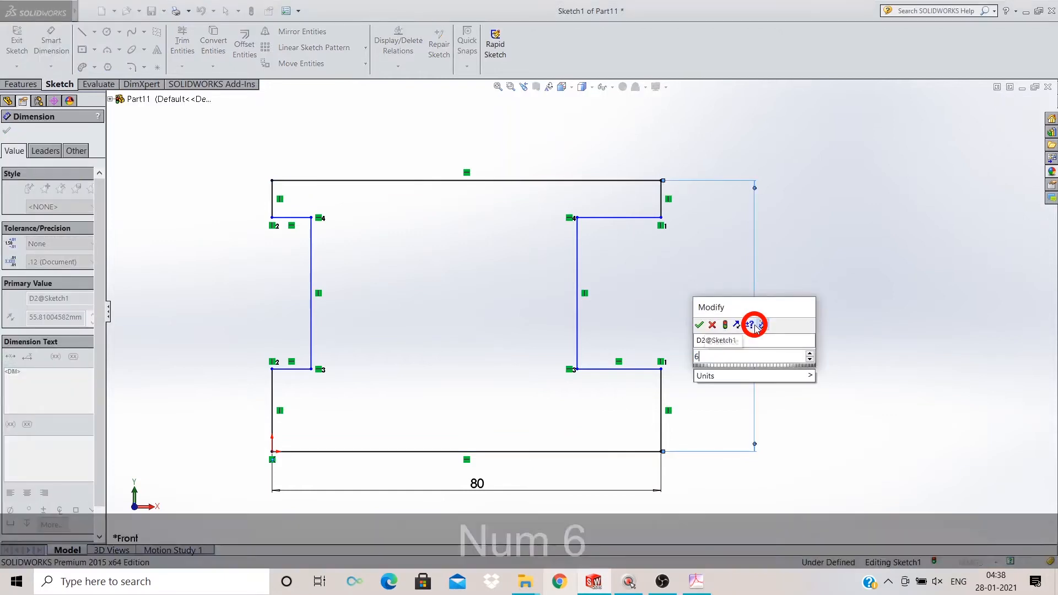
pyautogui.write('0')
pyautogui.press('Return')
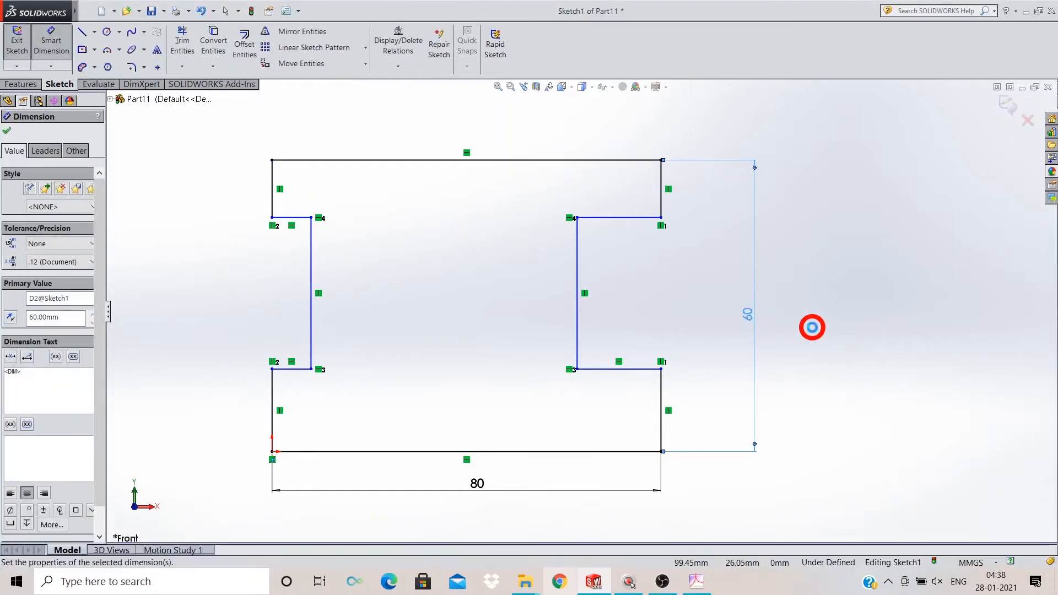
pyautogui.click(812, 328)
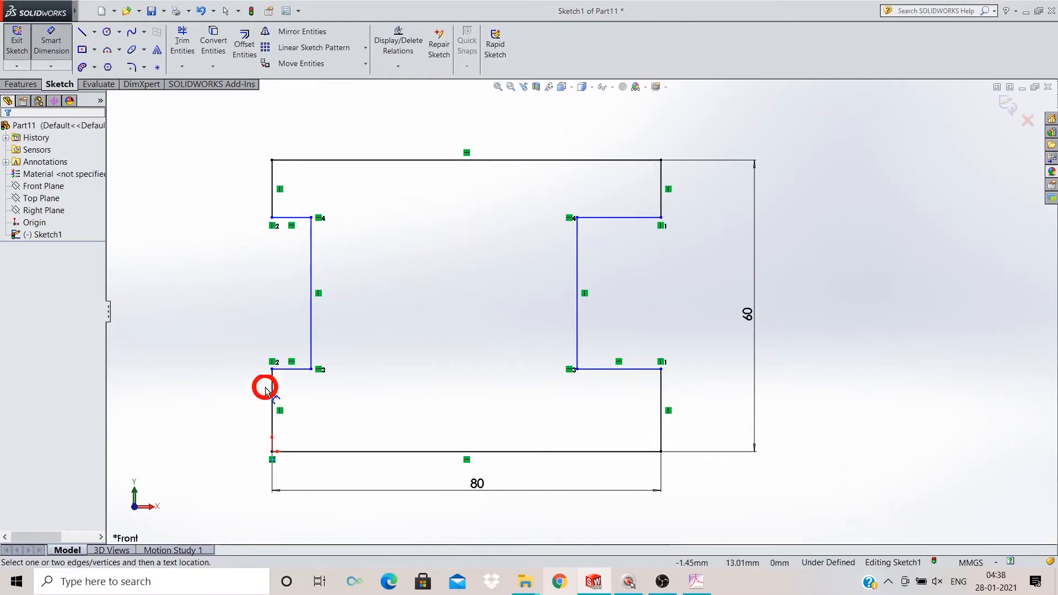
# Check the reference drawing in Adobe Acrobat, return to SOLIDWORKS and dimension the profile's lower left outer edge as 10 mm.
pyautogui.click(709, 584)
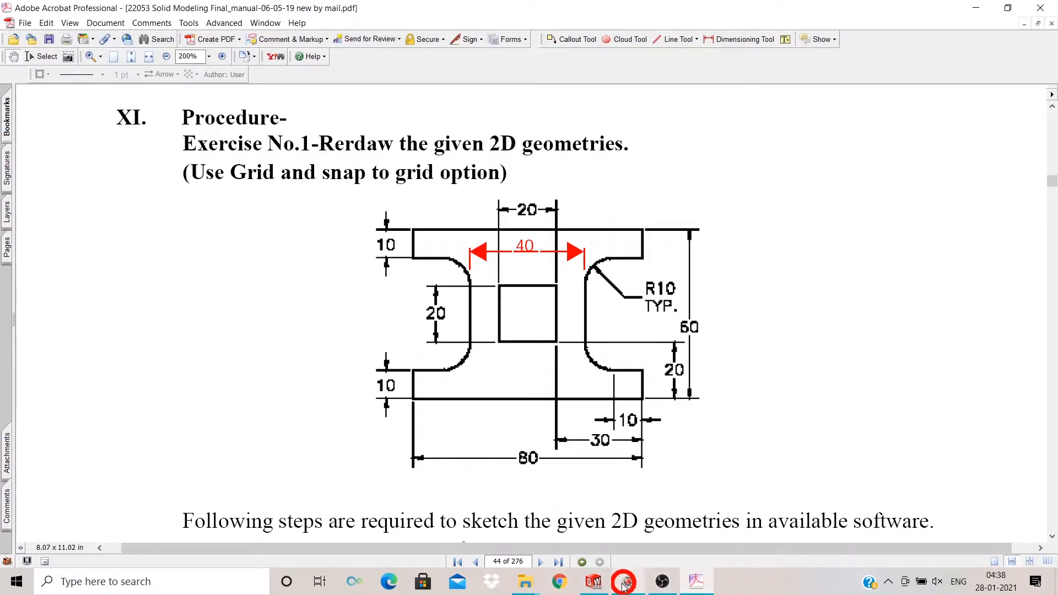
pyautogui.click(593, 582)
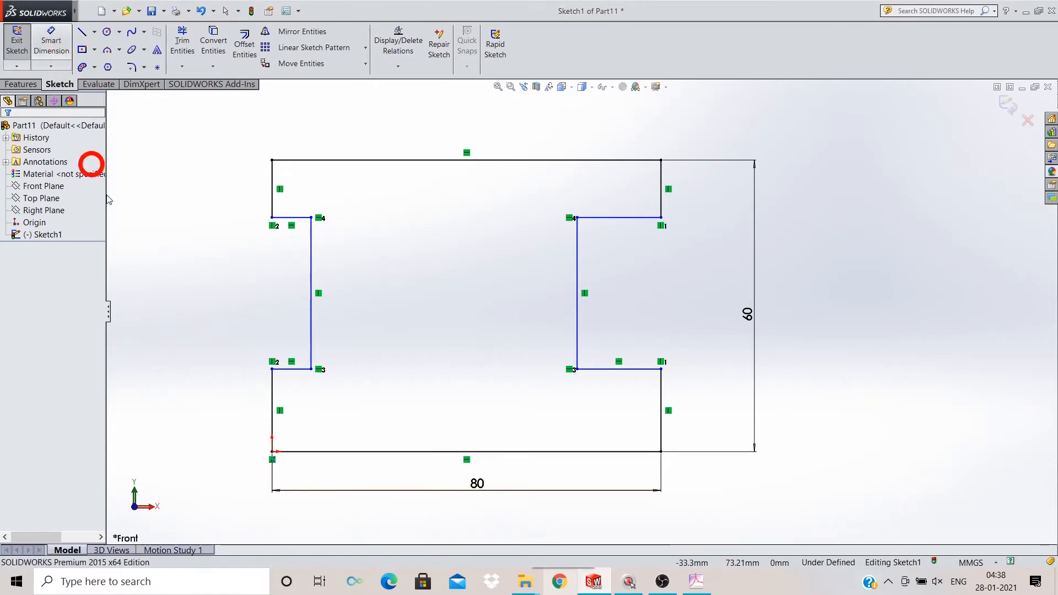
pyautogui.click(271, 408)
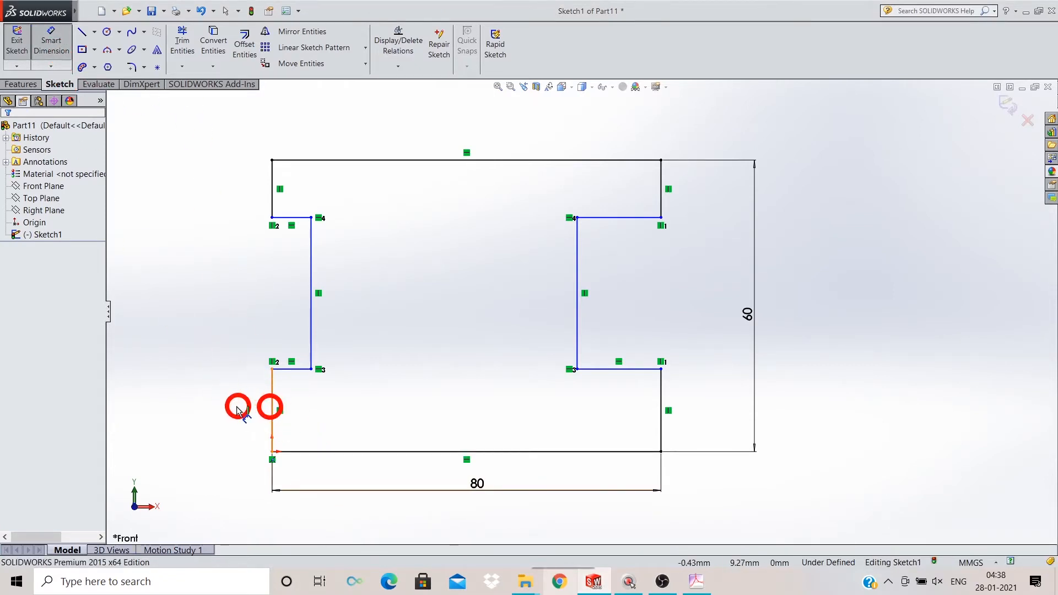
pyautogui.click(223, 406)
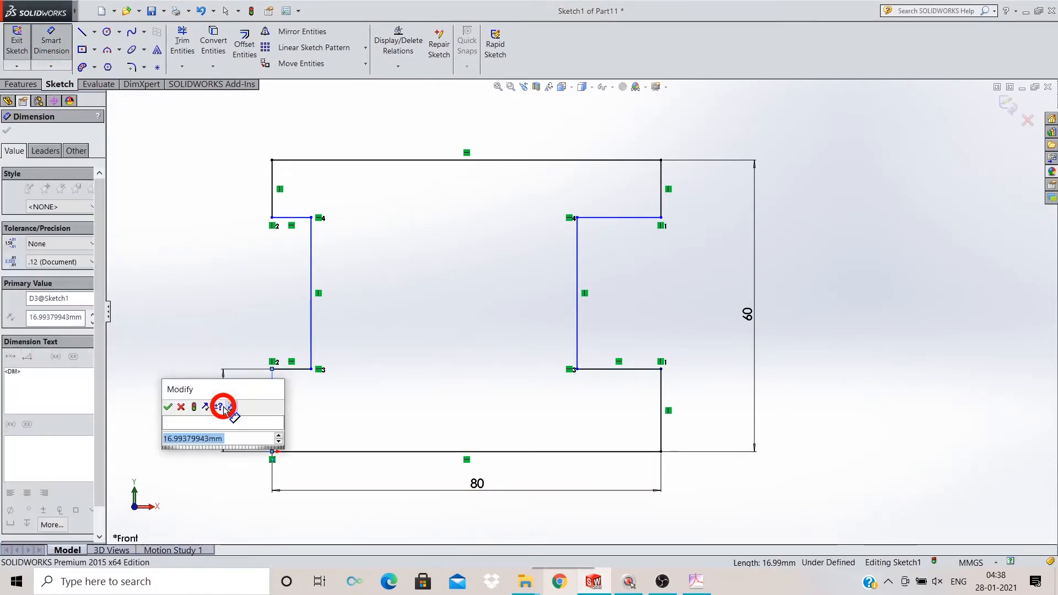
pyautogui.write('10')
pyautogui.press('Return')
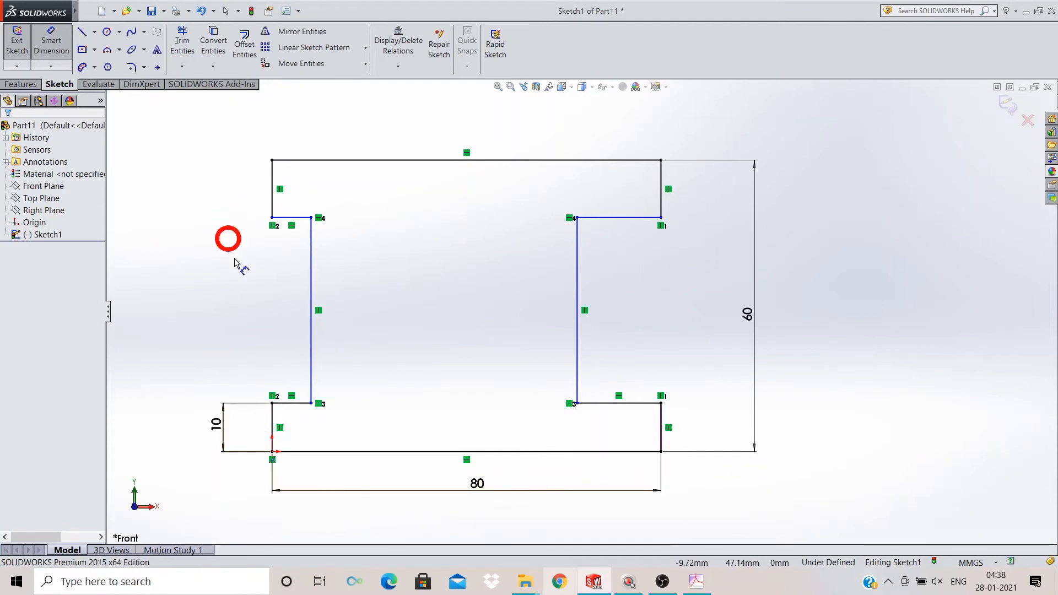
pyautogui.press('Escape')
pyautogui.press('Escape')
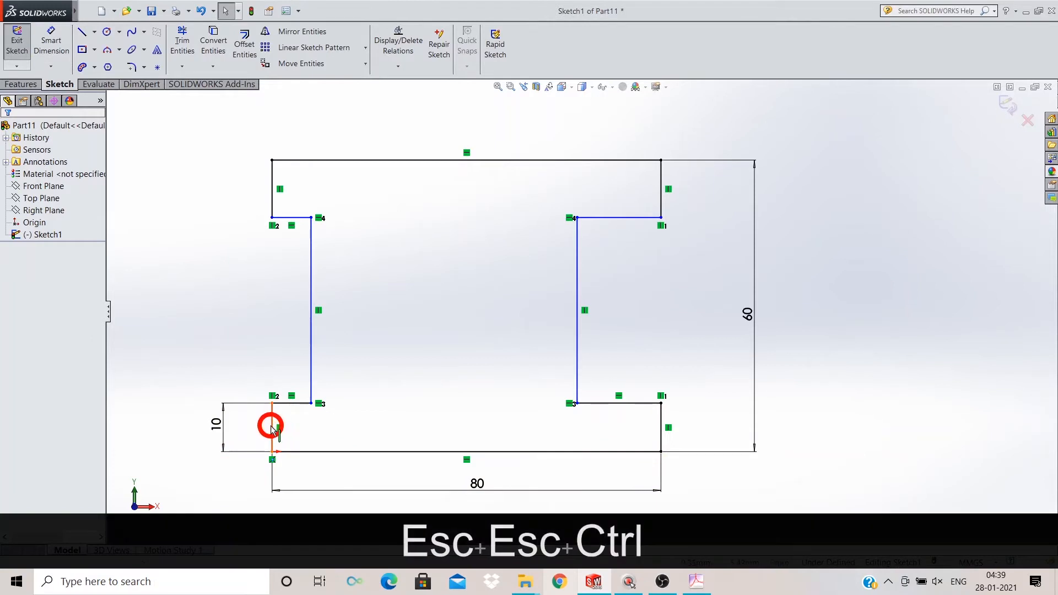
# Add an equal relation between the four short outer vertical edges of the profile's upper and lower flanges.
pyautogui.keyDown('ctrl'); pyautogui.click(663, 435); pyautogui.keyUp('ctrl')
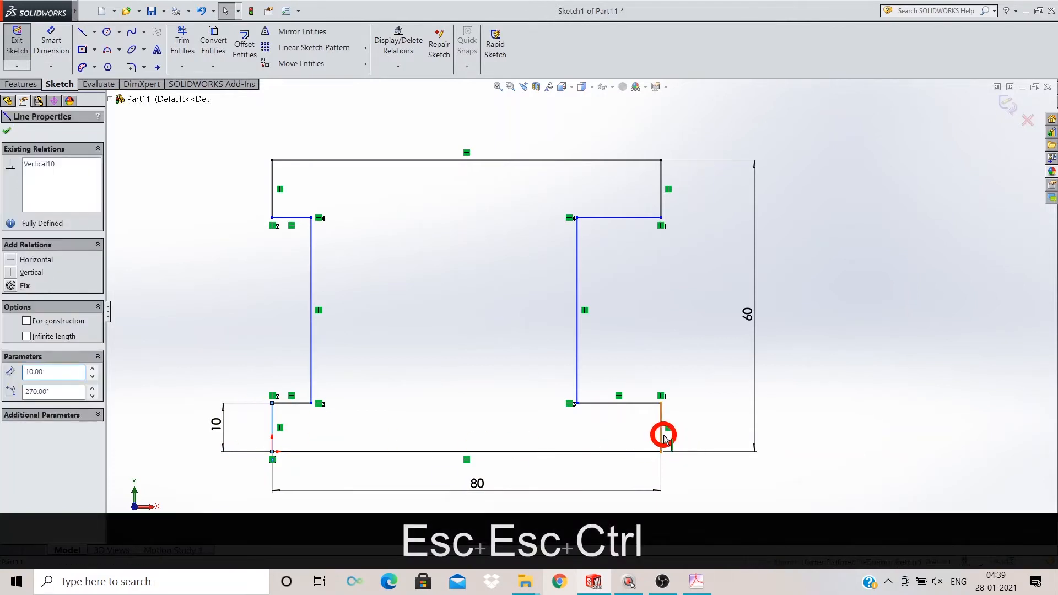
pyautogui.keyDown('ctrl'); pyautogui.click(663, 203); pyautogui.keyUp('ctrl')
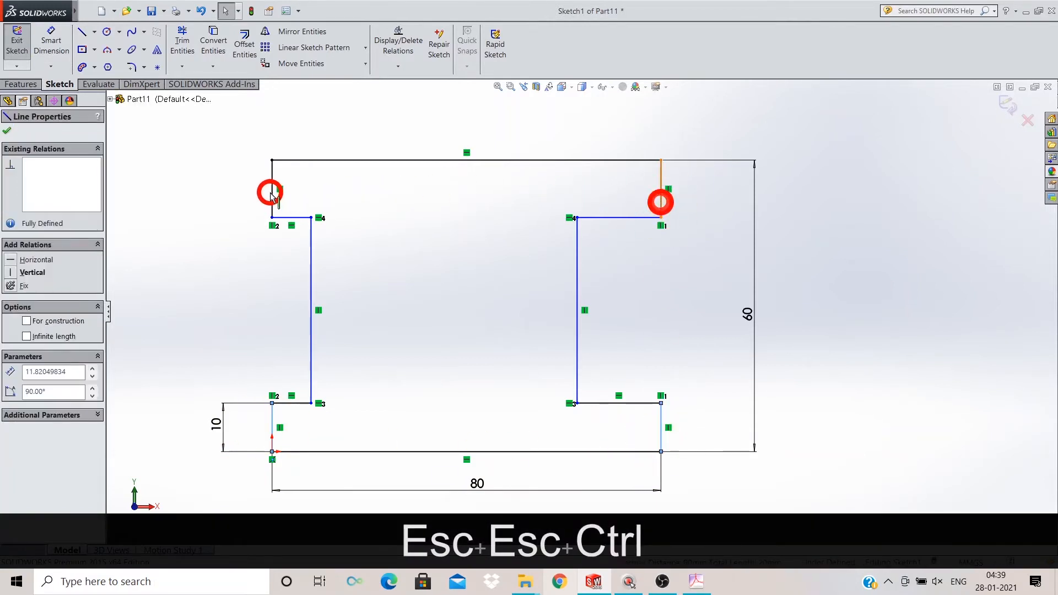
pyautogui.keyDown('ctrl'); pyautogui.click(271, 191); pyautogui.keyUp('ctrl')
pyautogui.keyDown('ctrl'); pyautogui.click(639, 388); pyautogui.keyUp('ctrl')
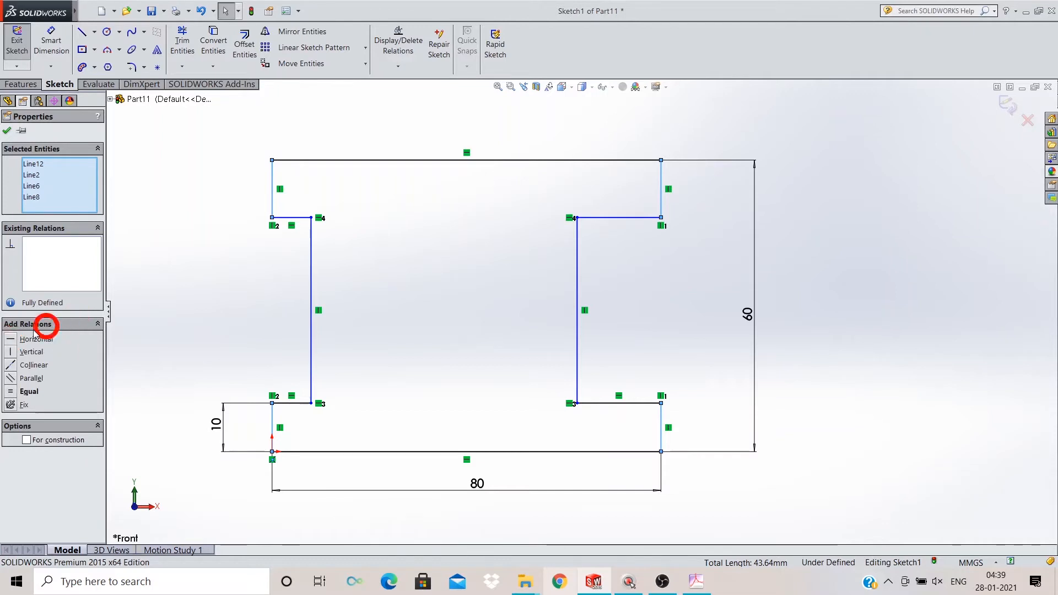
pyautogui.click(11, 391)
pyautogui.click(893, 284)
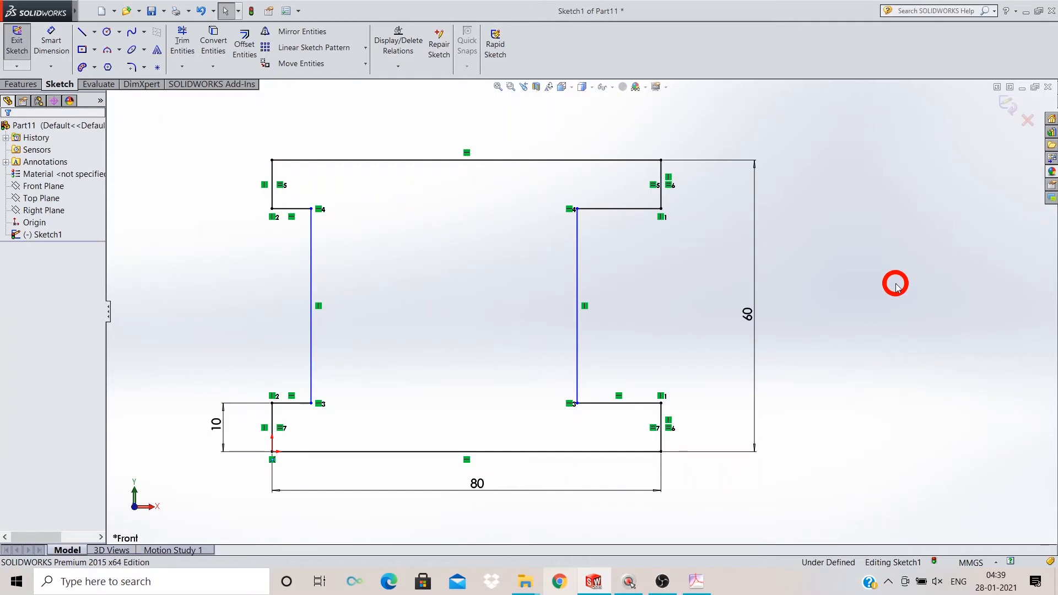
# Try to dimension the length of the upper flange's left outer edge, then cancel the added dimension.
pyautogui.click(52, 41)
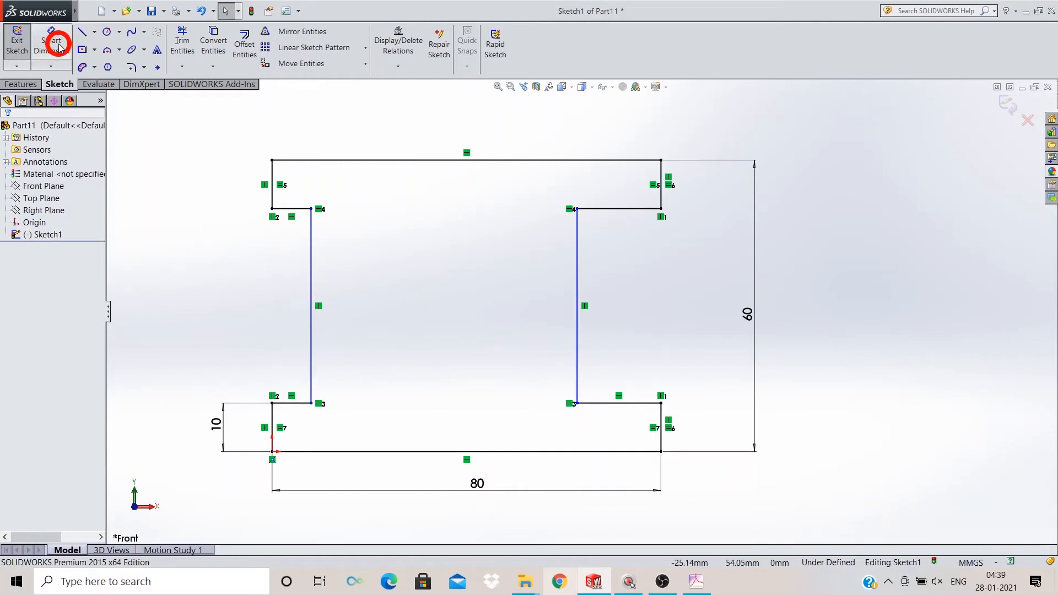
pyautogui.click(271, 175)
pyautogui.click(221, 186)
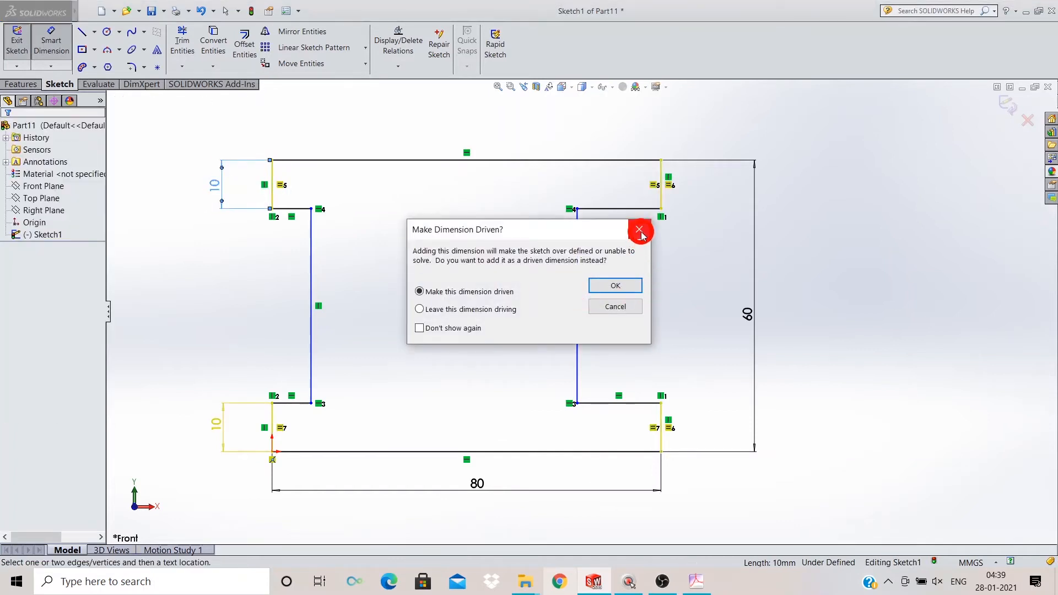
pyautogui.click(640, 230)
pyautogui.press('Escape')
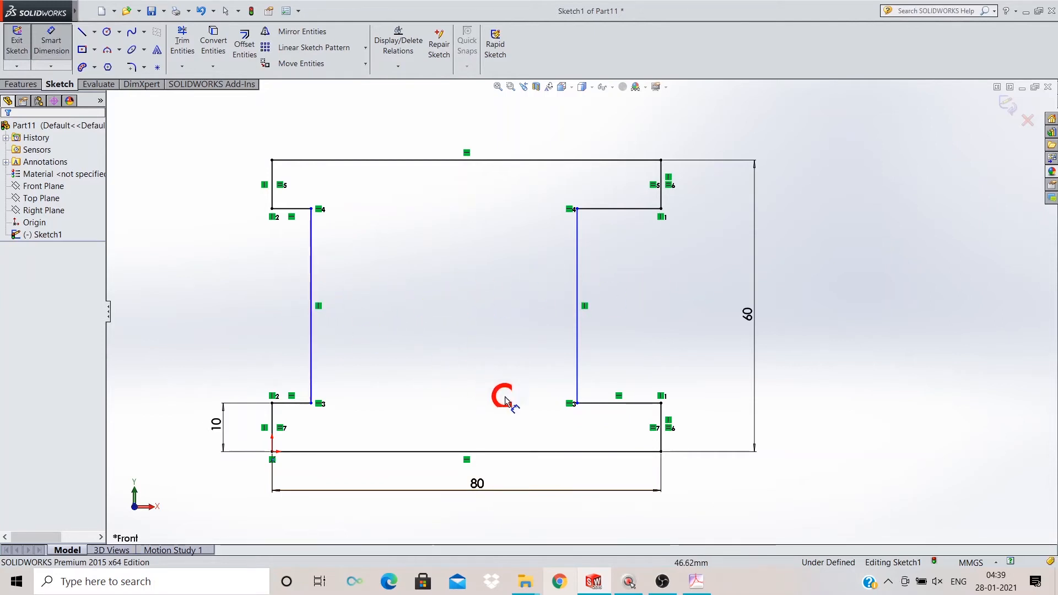
# Check the reference drawing in Adobe Acrobat, return to SOLIDWORKS and draw a vertical centerline between the midpoints of the bottom and top edges.
pyautogui.click(695, 582)
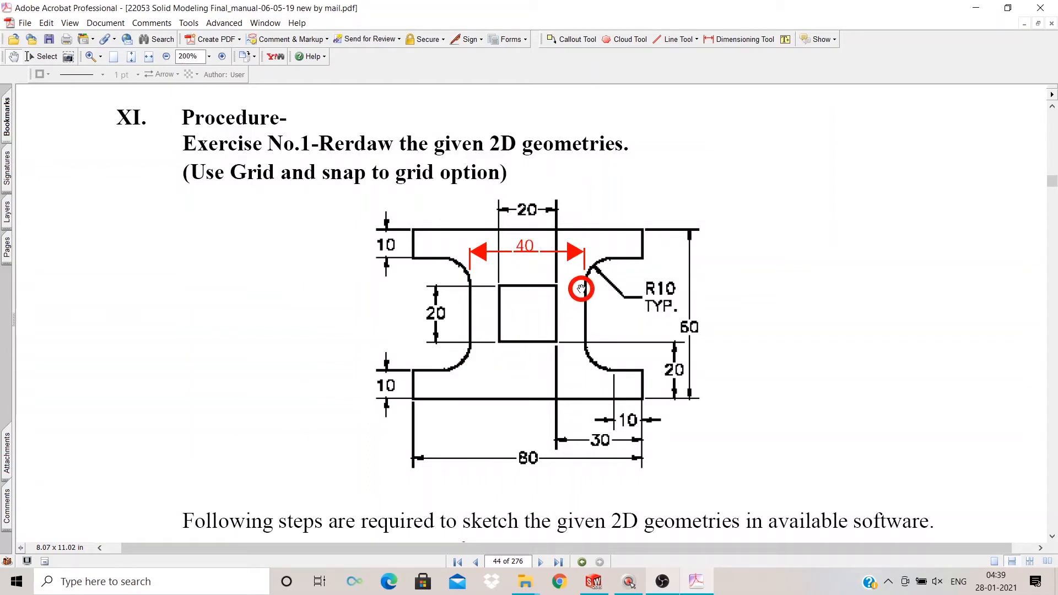
pyautogui.scroll(1, 523, 388)
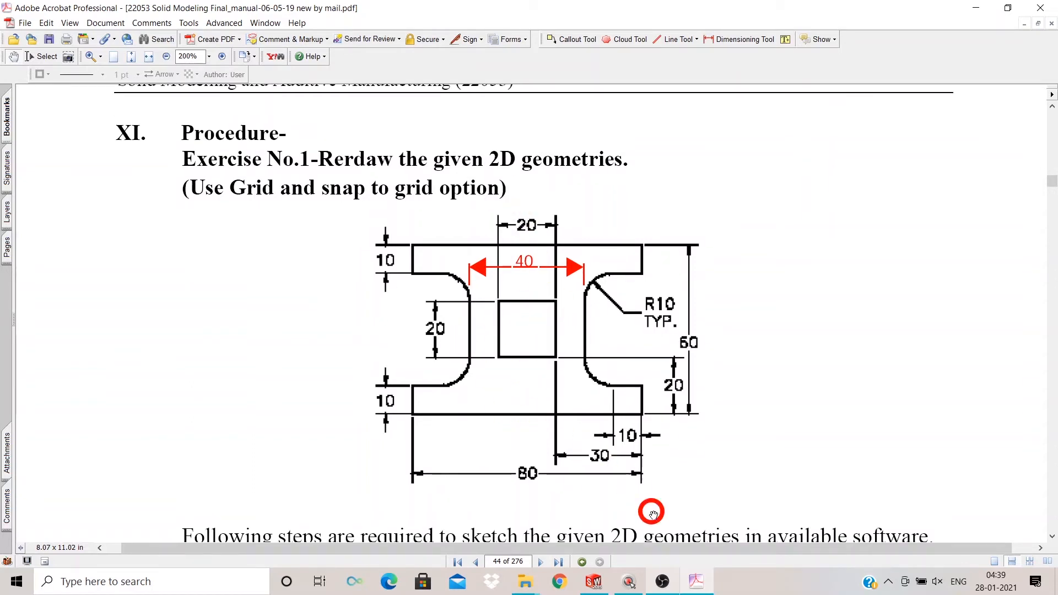
pyautogui.click(596, 581)
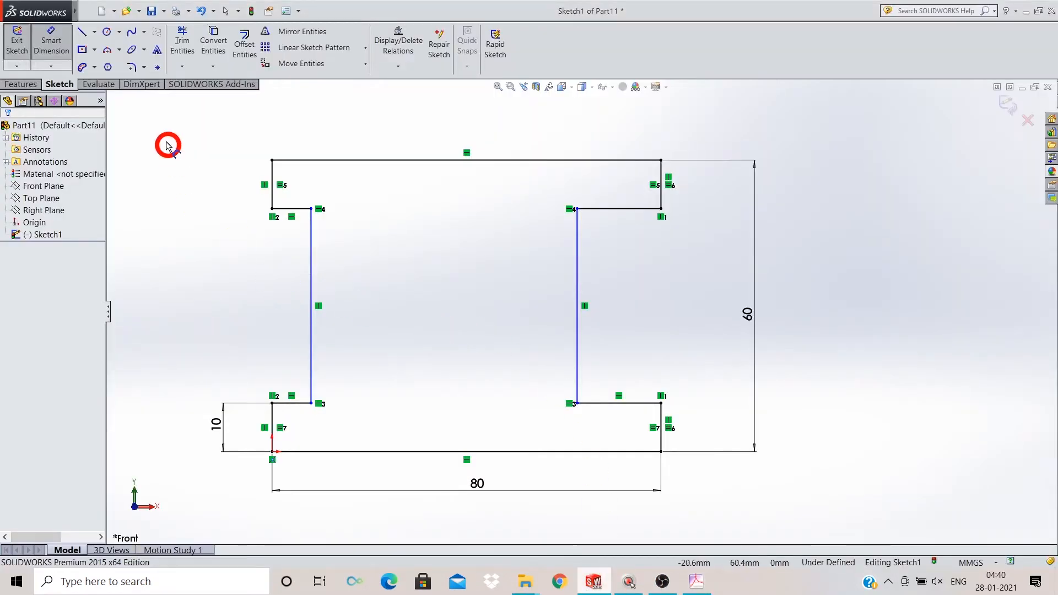
pyautogui.click(95, 33)
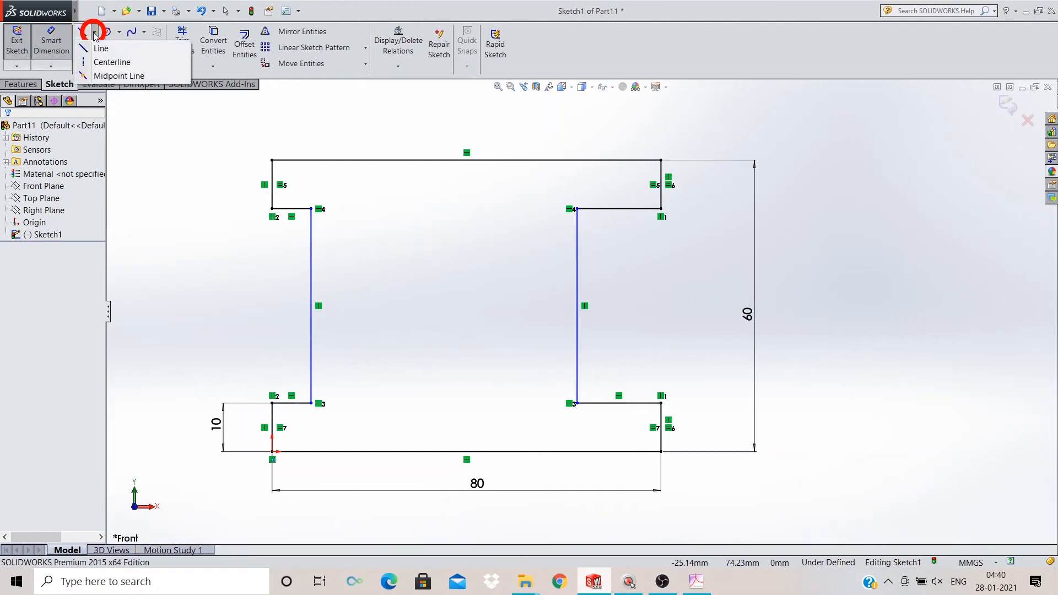
pyautogui.click(105, 62)
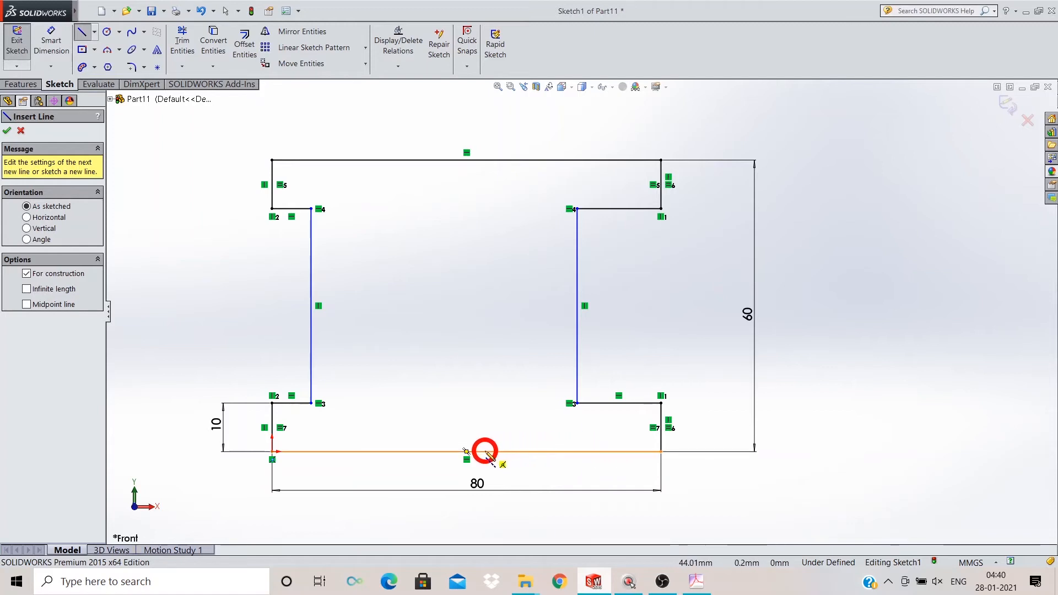
pyautogui.click(466, 452)
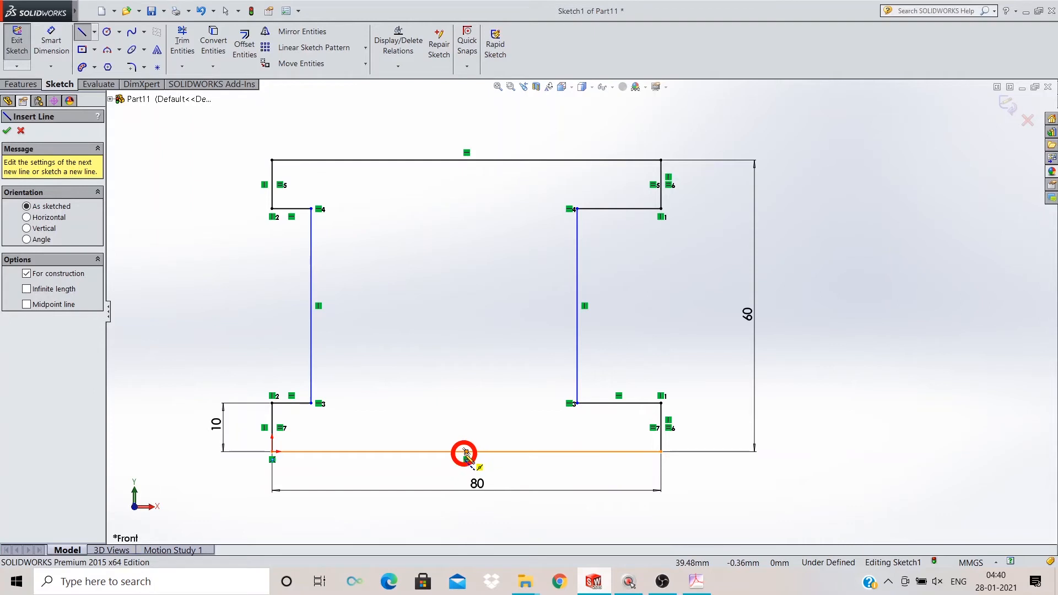
pyautogui.click(466, 451)
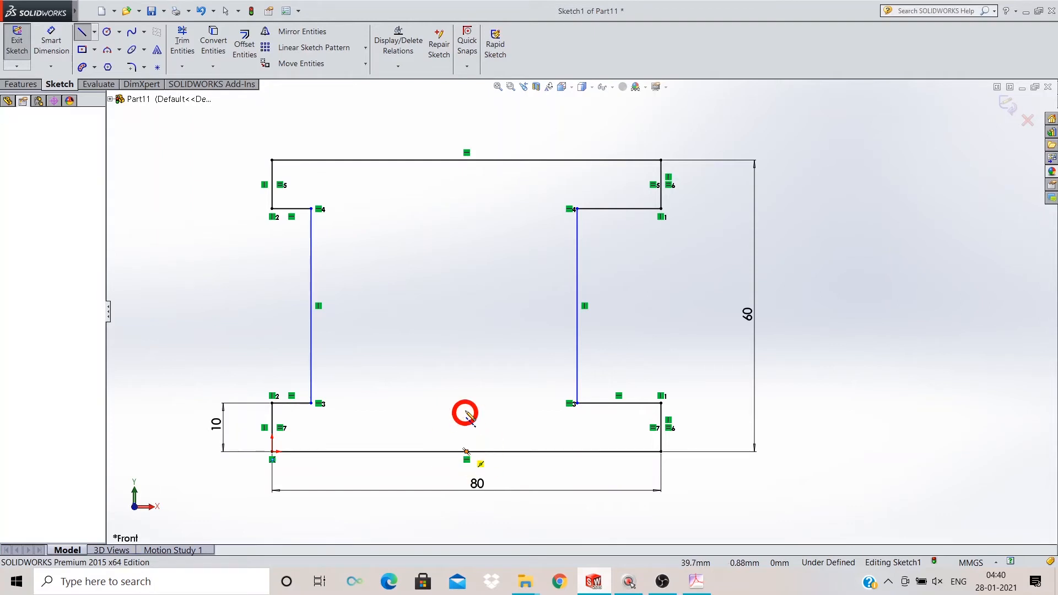
pyautogui.click(465, 160)
pyautogui.press('Escape')
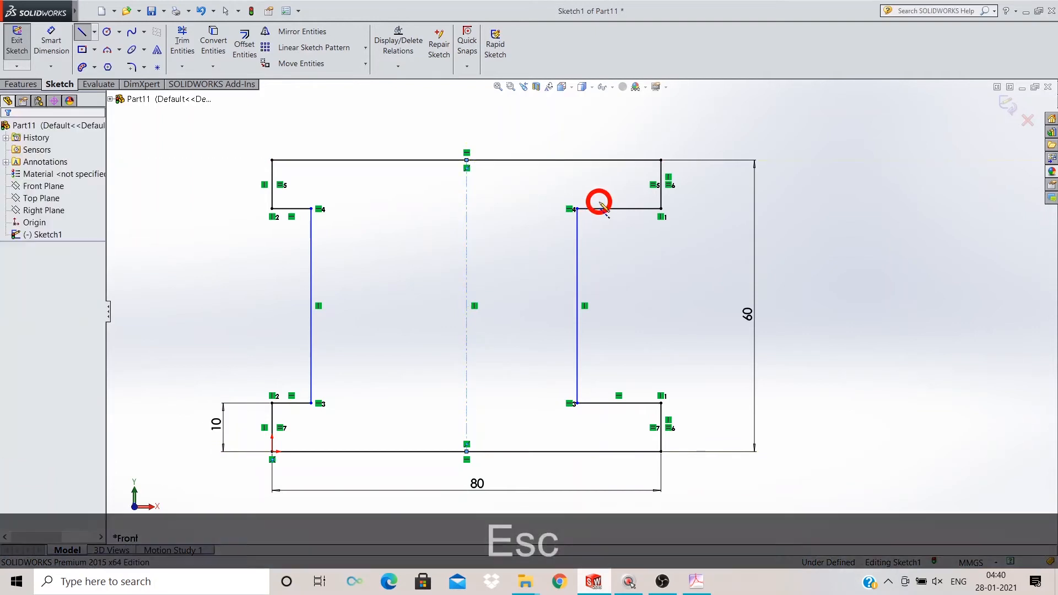
# Dimension the distance between the left notch's inner vertical edge and the centerline as 20 mm.
pyautogui.click(44, 44)
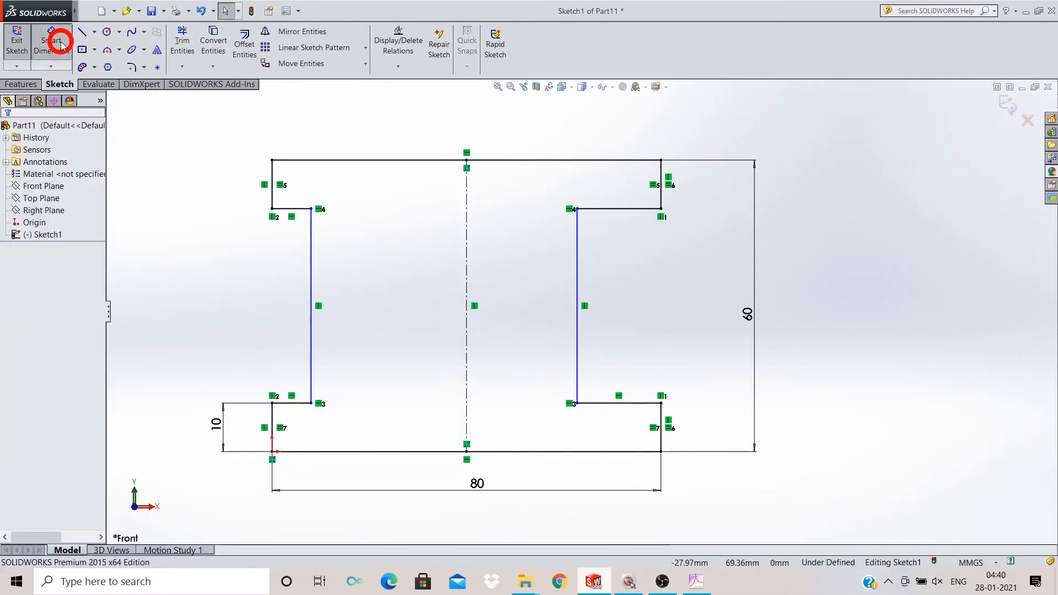
pyautogui.click(309, 269)
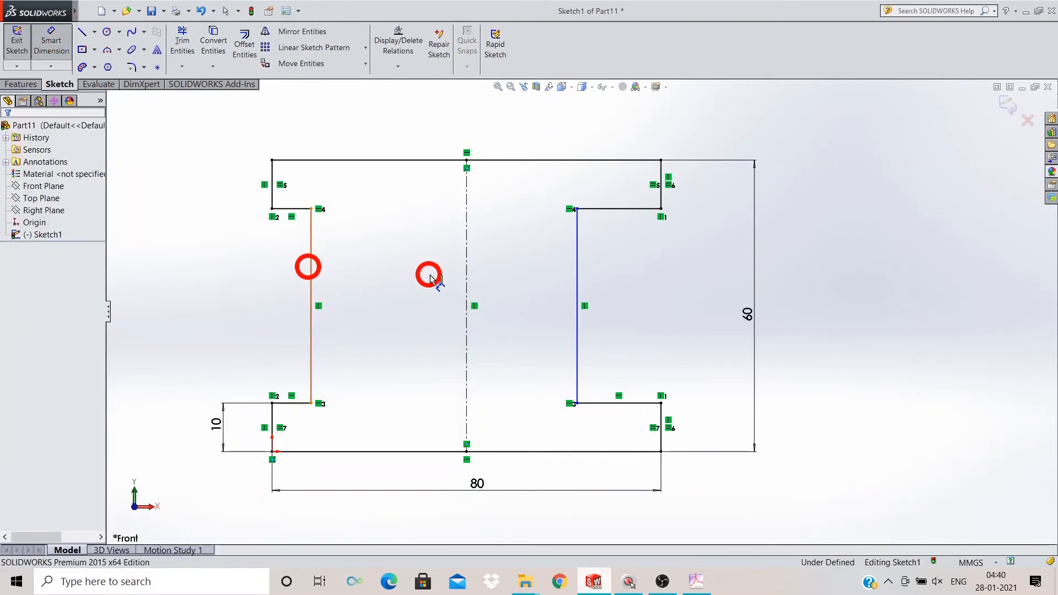
pyautogui.click(467, 269)
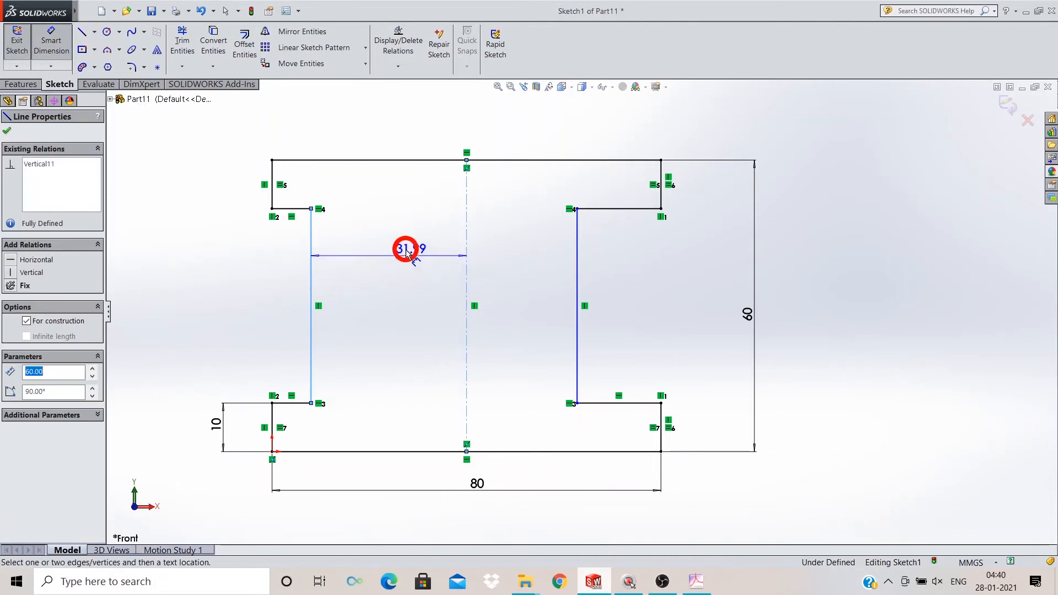
pyautogui.click(405, 249)
pyautogui.write('20')
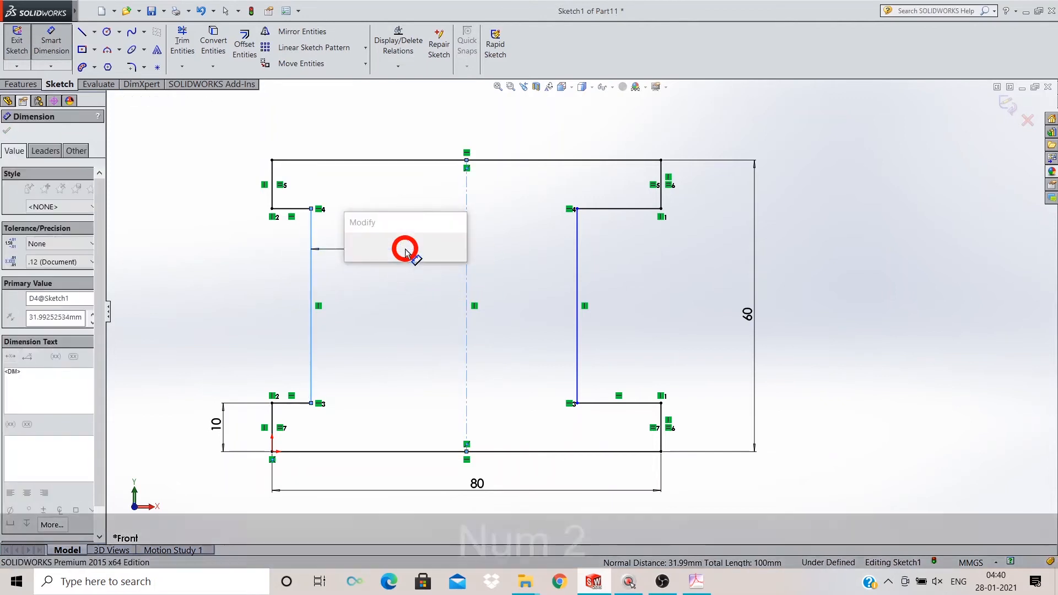
pyautogui.press('Return')
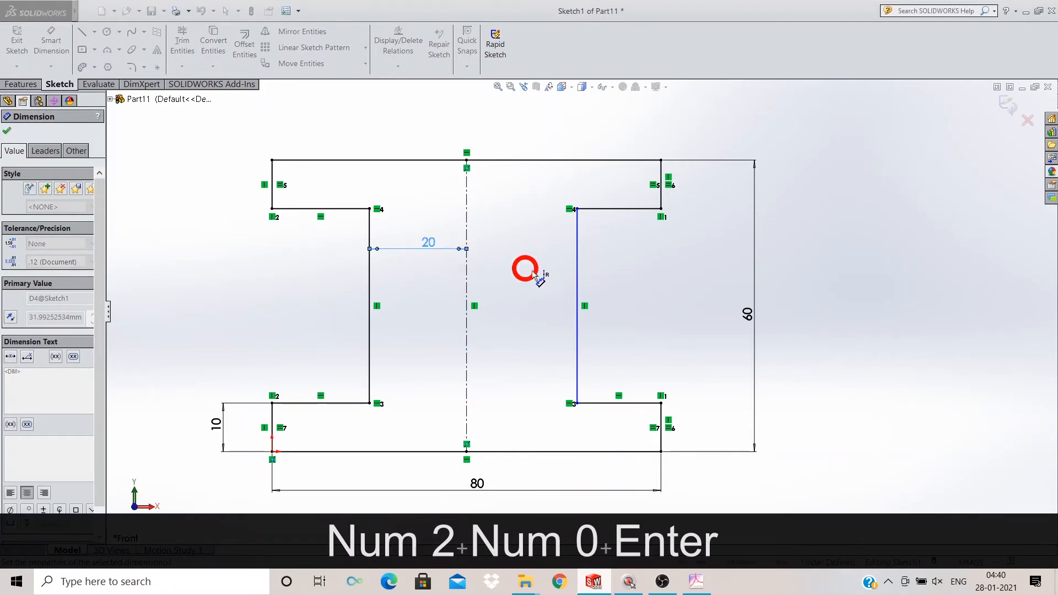
# Dimension the distance between the right notch's inner vertical edge and the centerline as 20 mm.
pyautogui.moveTo(584, 255); pyautogui.dragTo(466, 232)
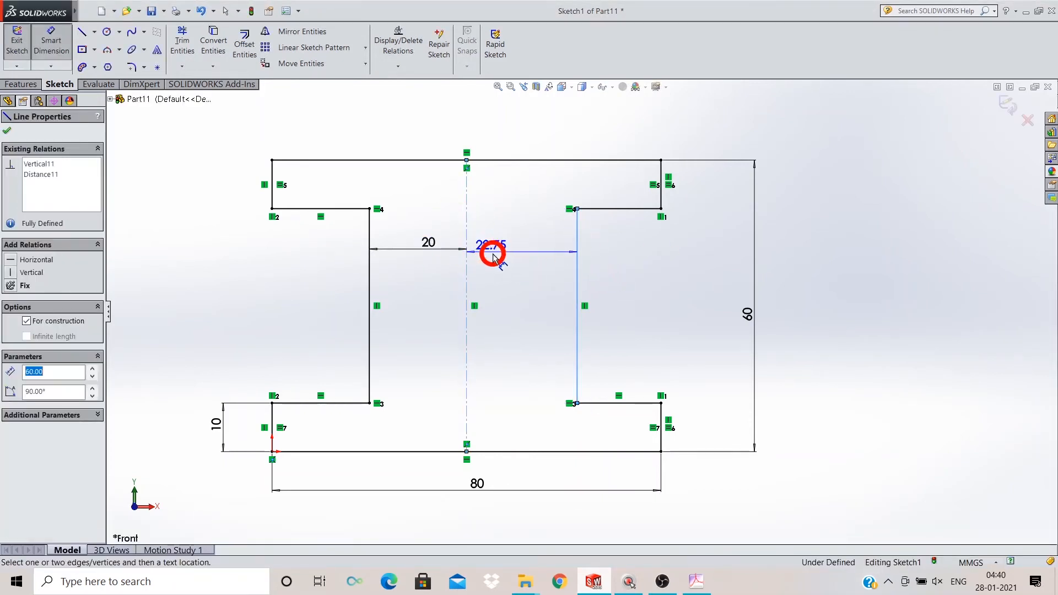
pyautogui.click(492, 250)
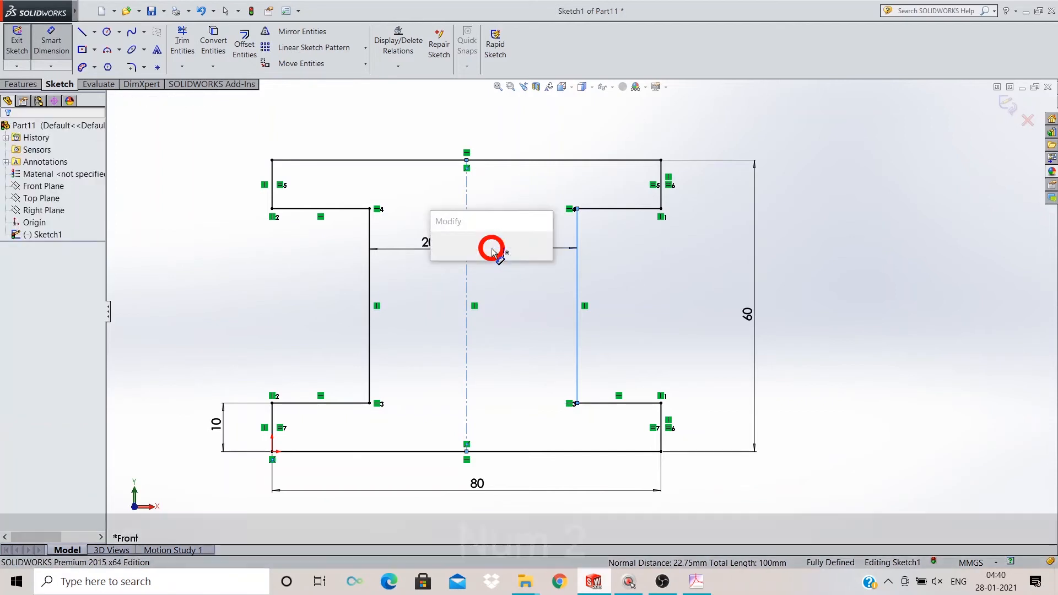
pyautogui.write('20')
pyautogui.press('Return')
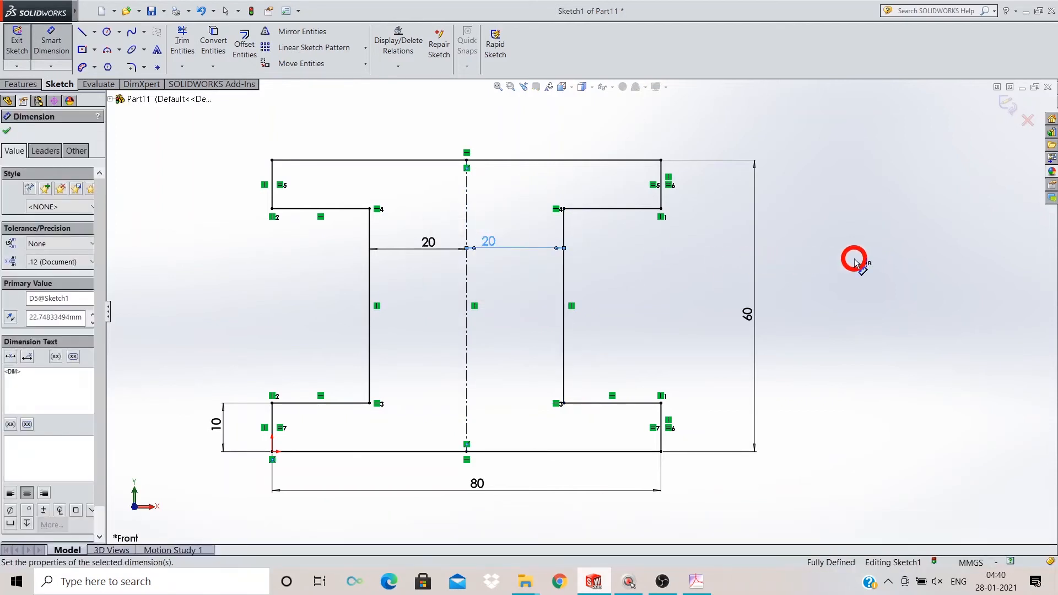
pyautogui.click(856, 260)
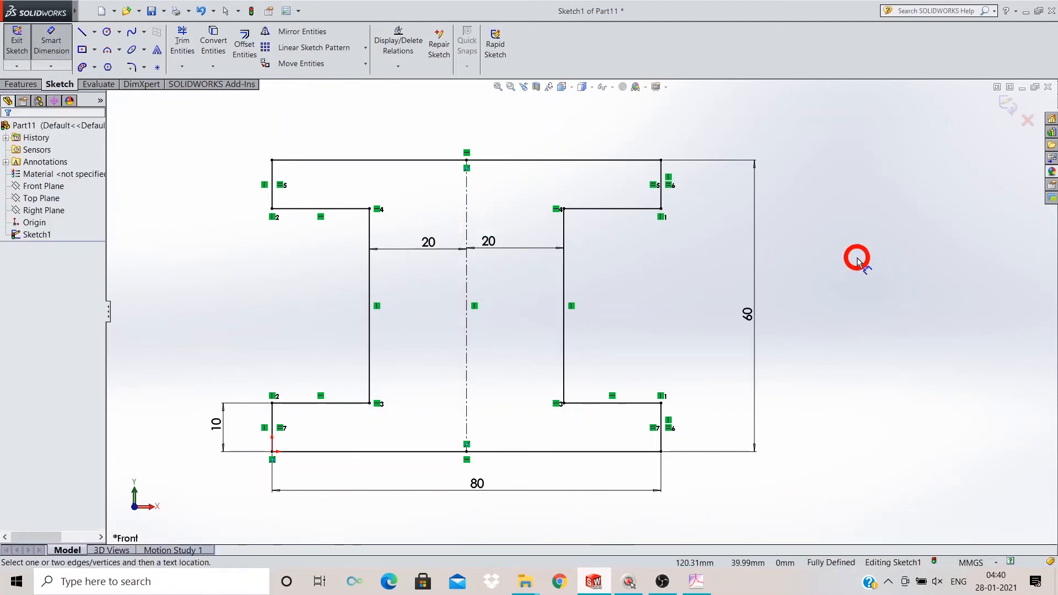
# Try to dimension the web's full width between the two notches' inner vertical edges, placing it above the profile.
pyautogui.click(368, 277)
pyautogui.click(562, 271)
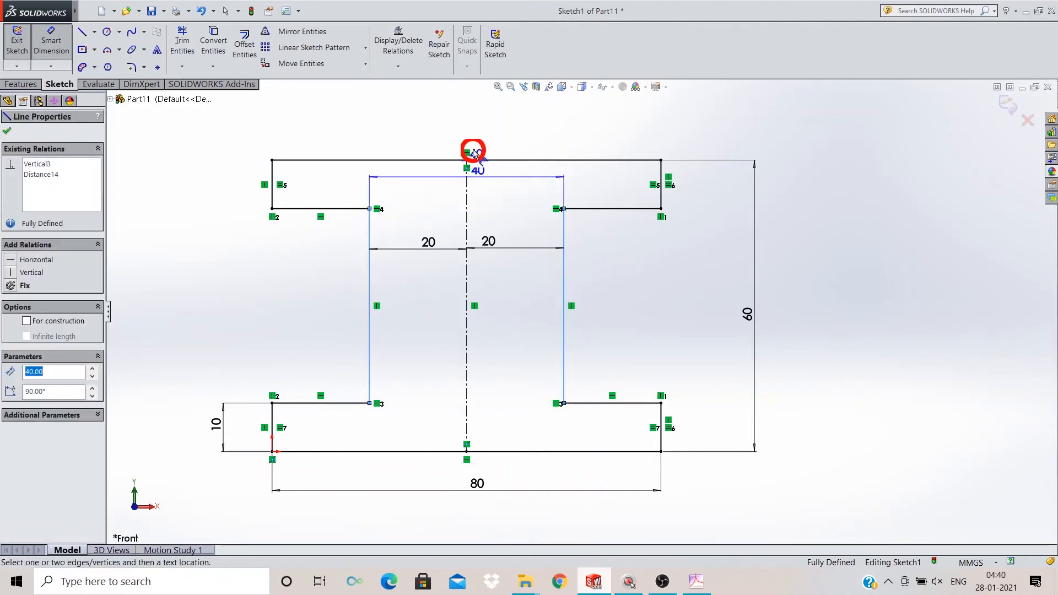
pyautogui.click(472, 140)
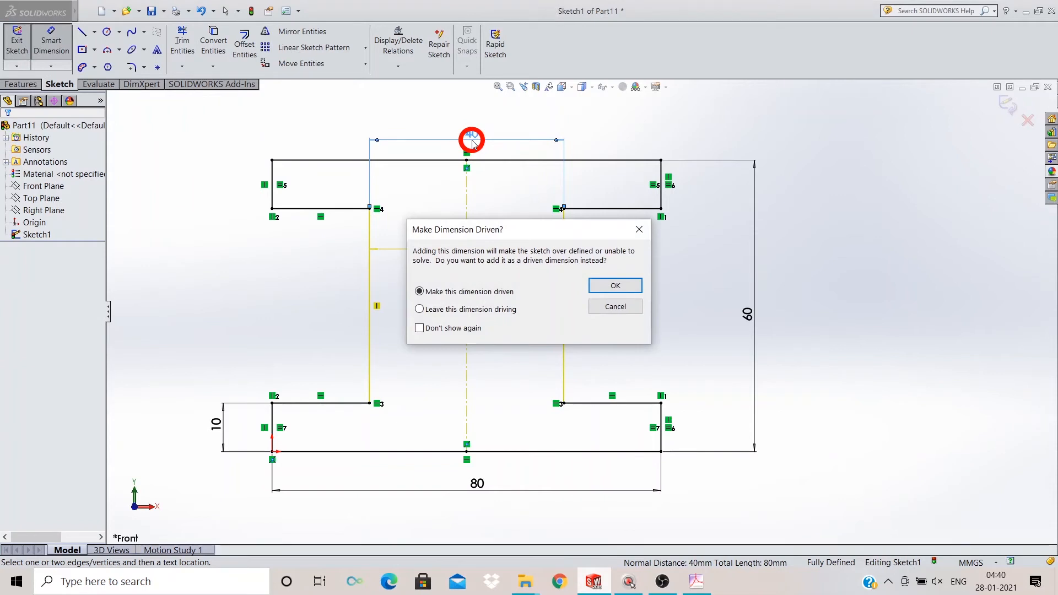
pyautogui.press('Escape')
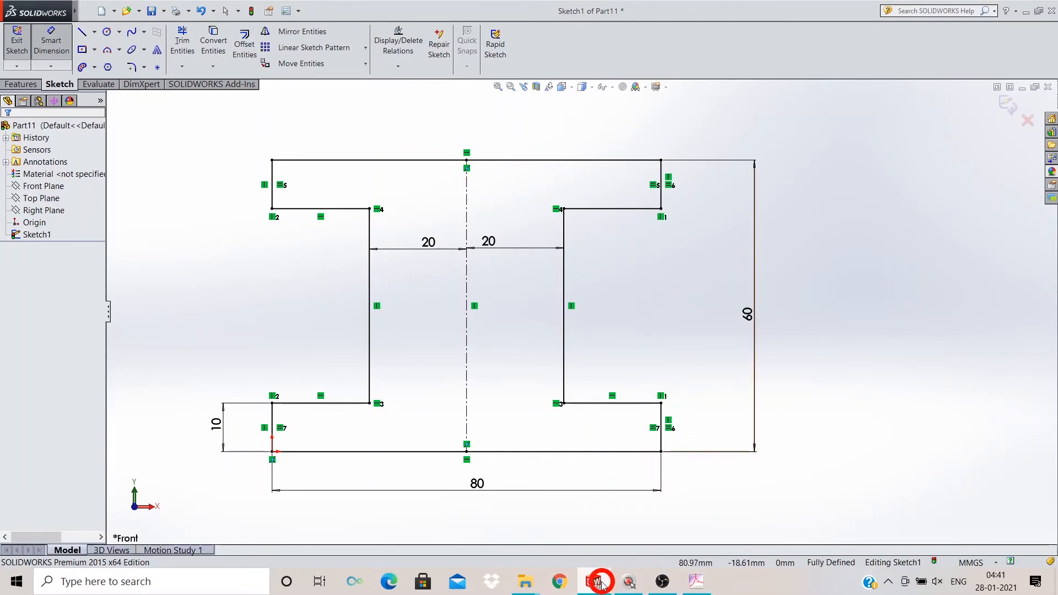
# Check the remaining geometry in the reference drawing in Adobe Acrobat and return to SOLIDWORKS.
pyautogui.click(697, 582)
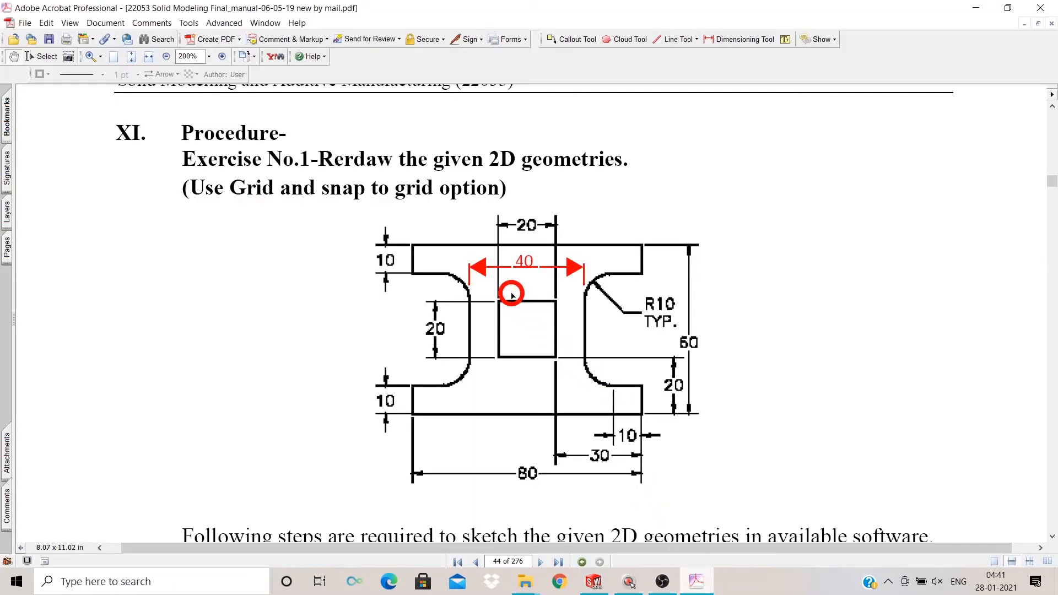
pyautogui.click(598, 583)
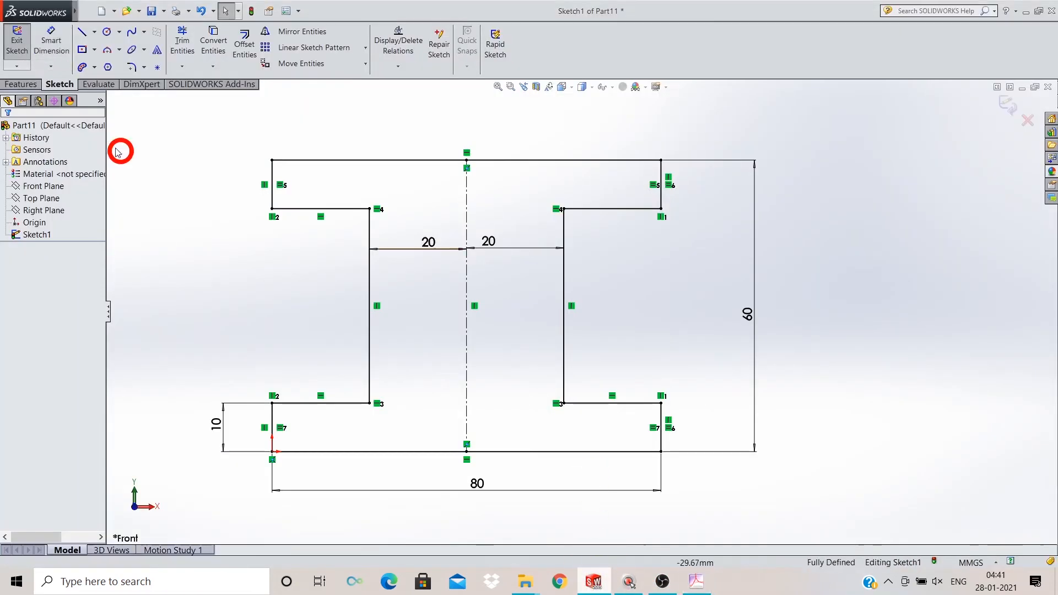
# Sketch a center rectangle about 25 by 17 mm inside the web, with its centre on the vertical centerline.
pyautogui.click(95, 51)
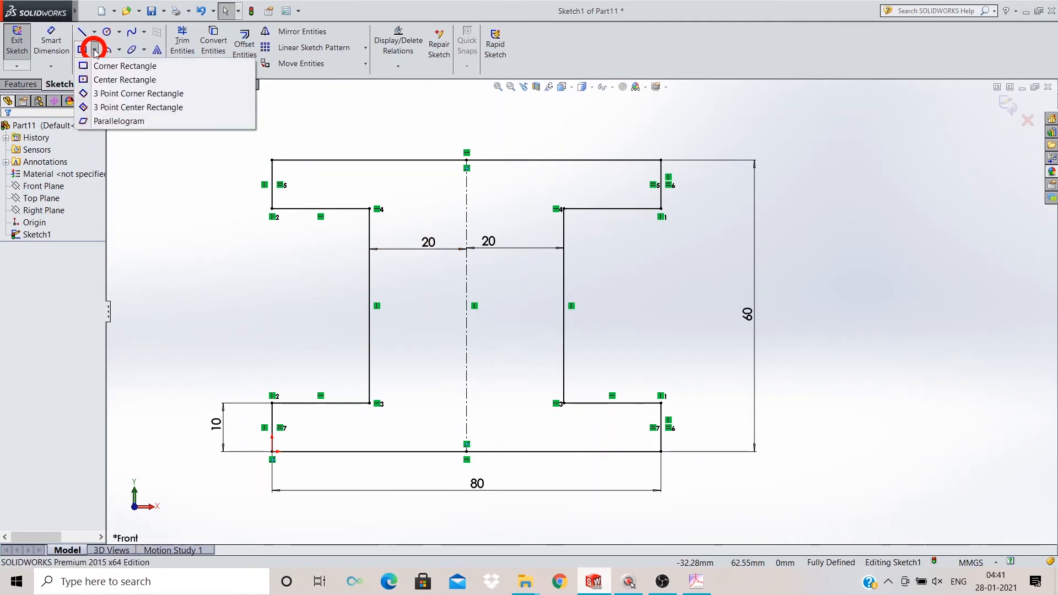
pyautogui.click(101, 82)
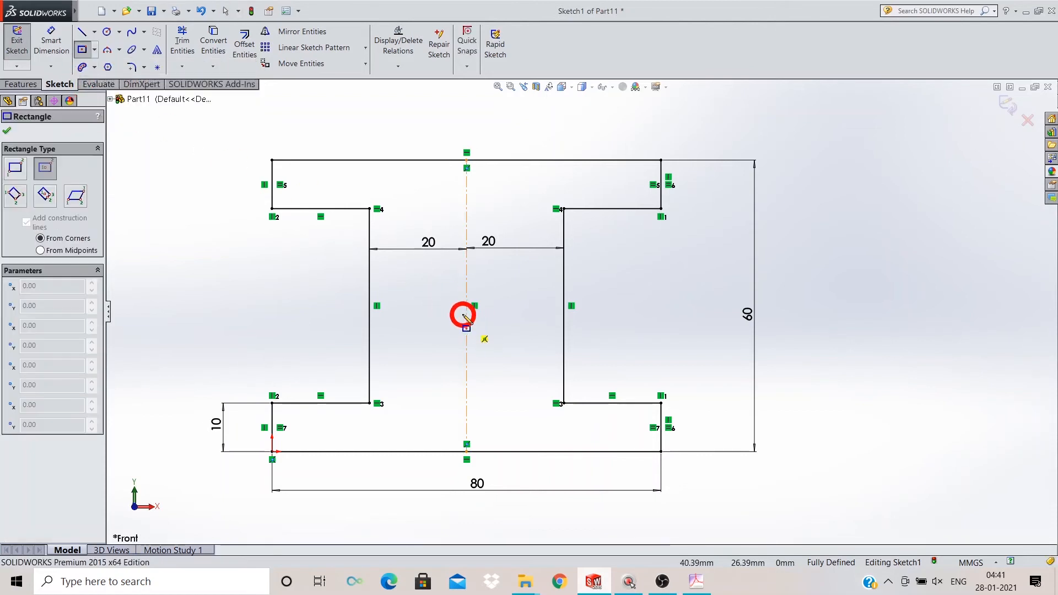
pyautogui.click(467, 296)
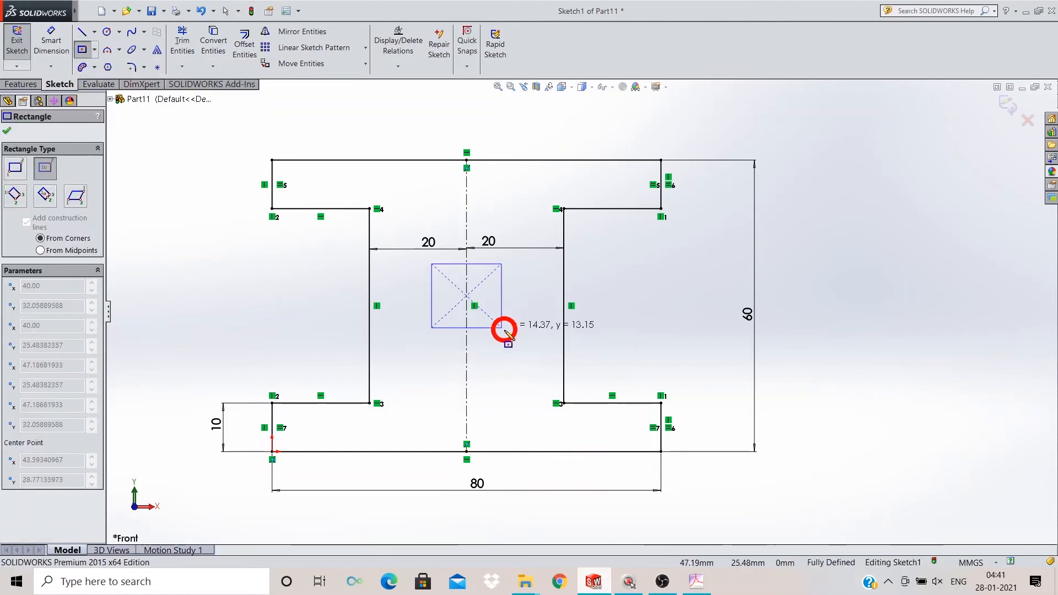
pyautogui.click(527, 337)
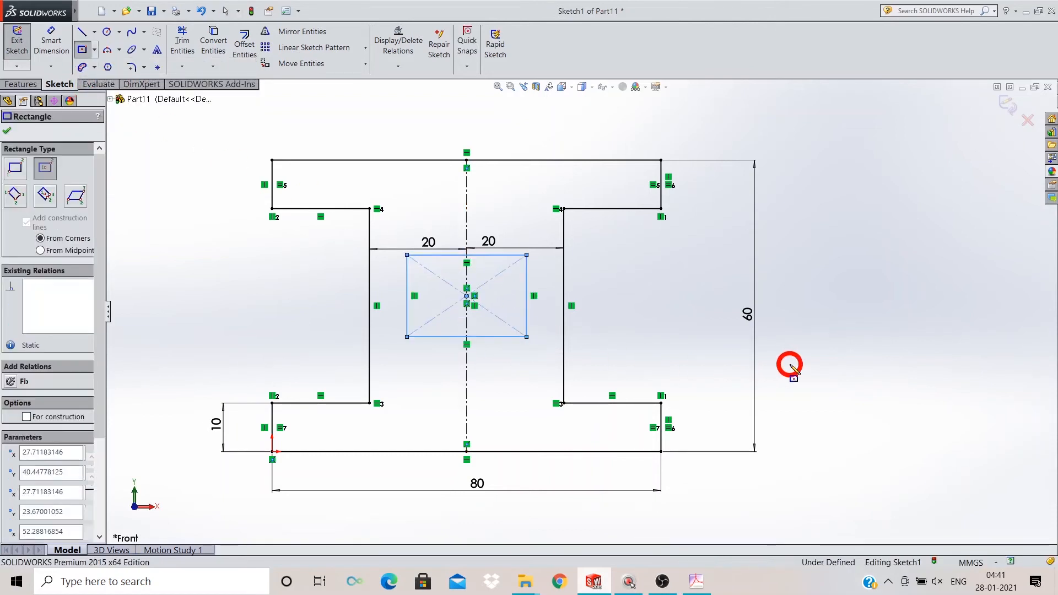
pyautogui.press('Escape')
# Dimension the height of the central rectangle as 20 mm, placing the dimension beyond the web's right edge.
pyautogui.click(49, 37)
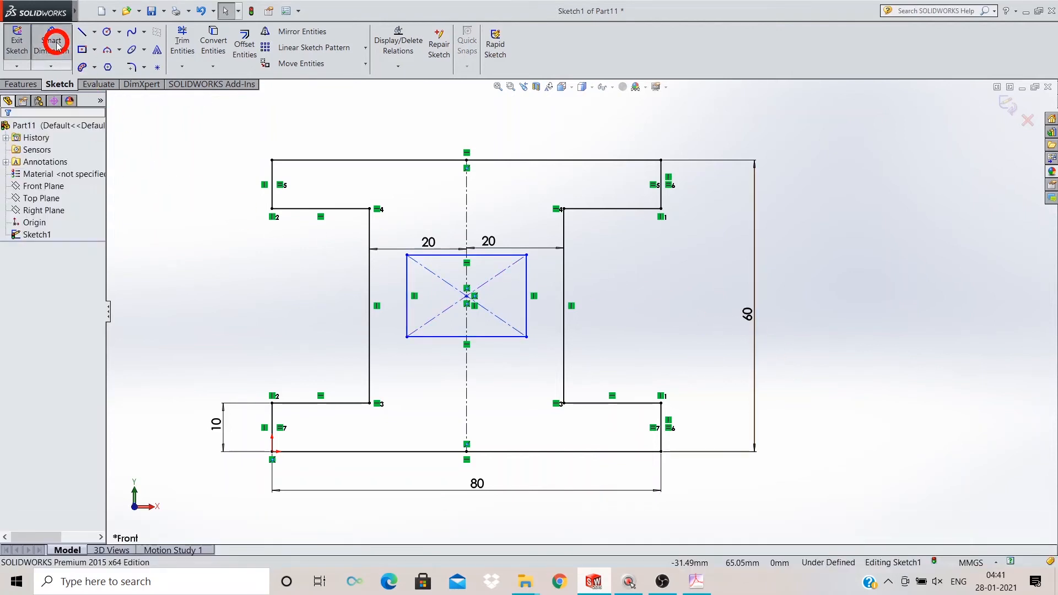
pyautogui.scroll(-1, 534, 297)
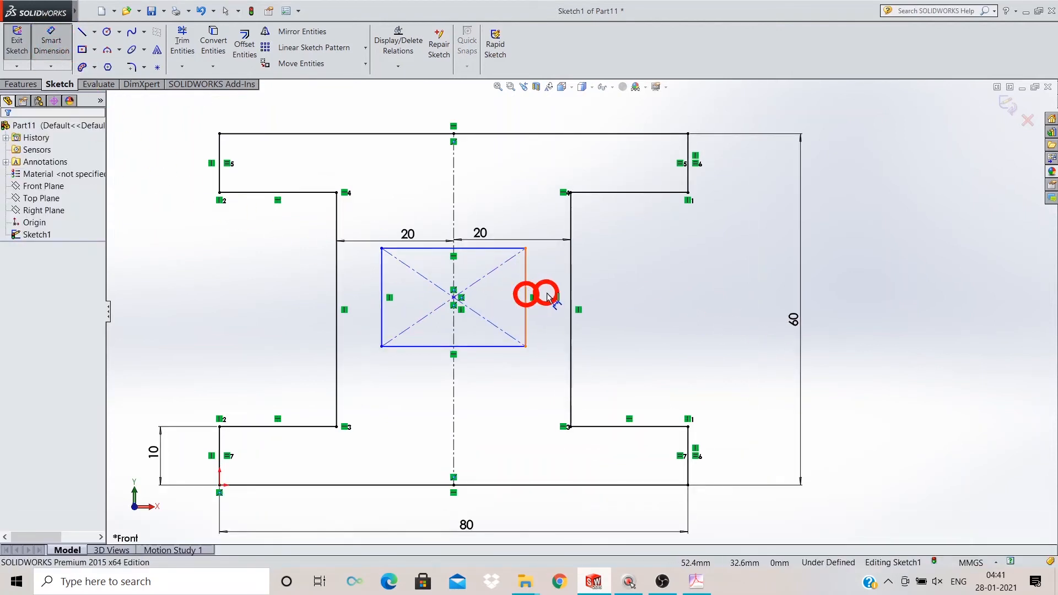
pyautogui.click(548, 297)
pyautogui.click(625, 298)
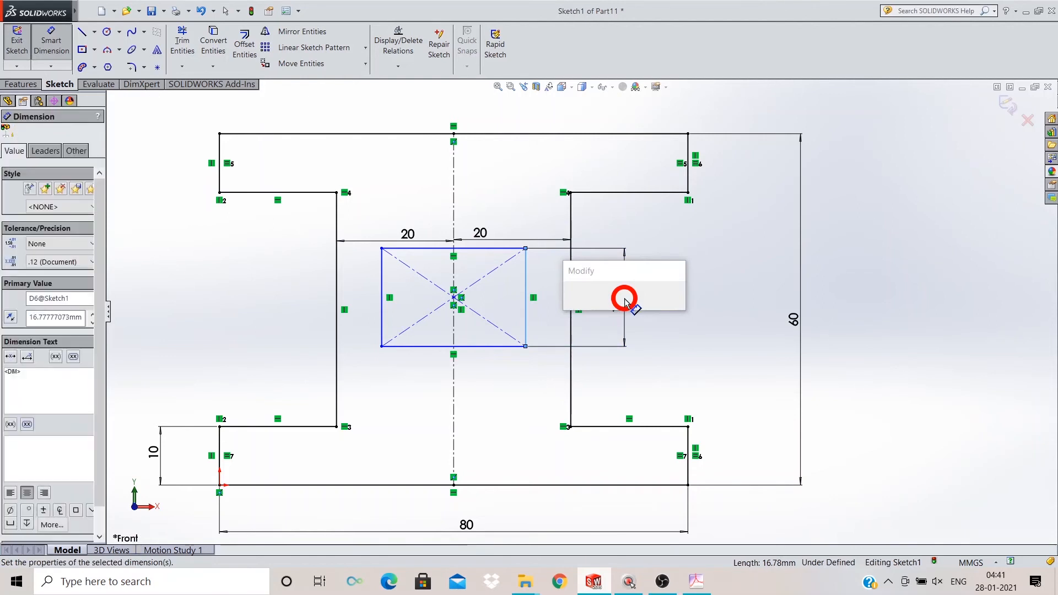
pyautogui.write('20')
pyautogui.press('Return')
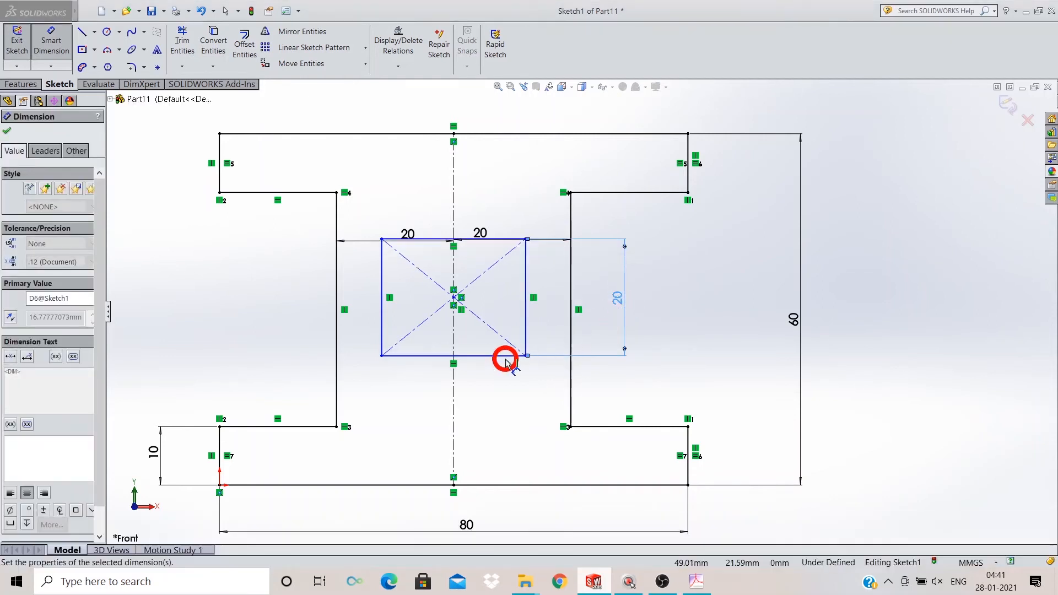
# Dimension the width of the central rectangle as 20 mm, placing the dimension below its bottom edge.
pyautogui.click(492, 356)
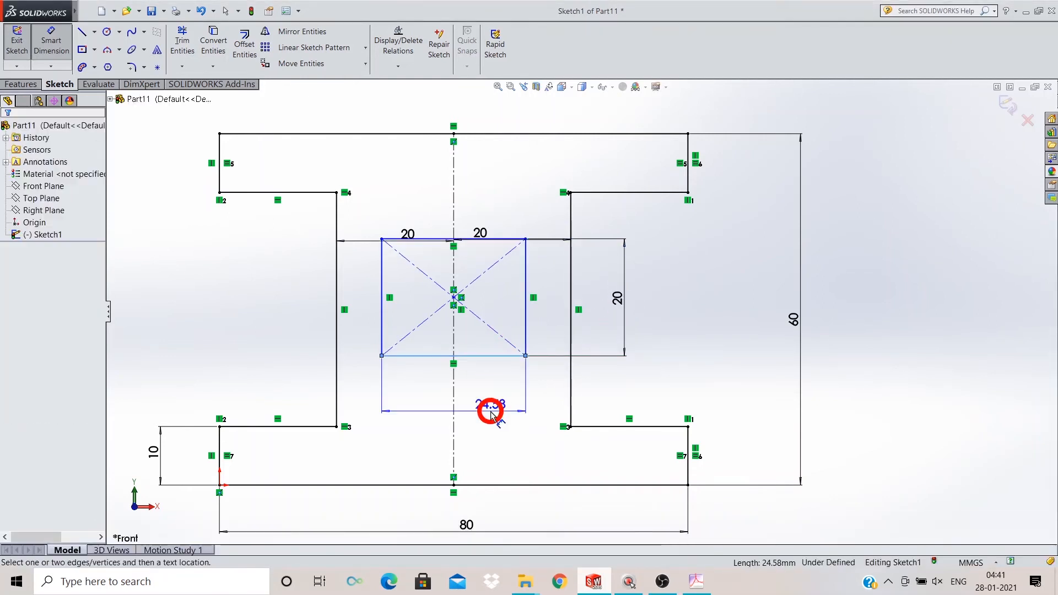
pyautogui.click(491, 414)
pyautogui.write('20')
pyautogui.press('Return')
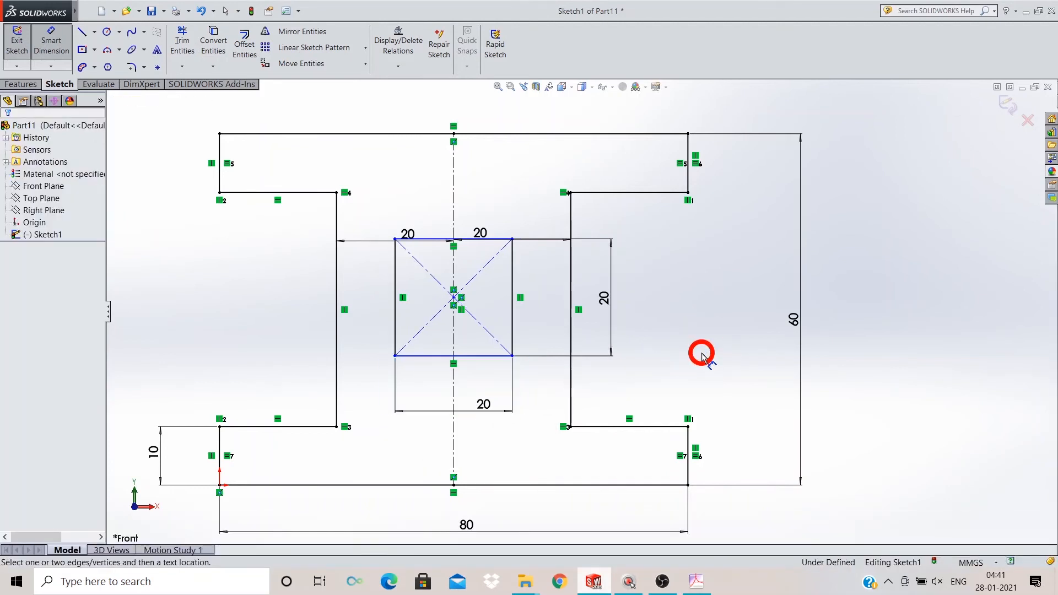
# Move the central square slightly down along the centerline by its centre point.
pyautogui.scroll(-2, 444, 339)
pyautogui.scroll(3, 444, 340)
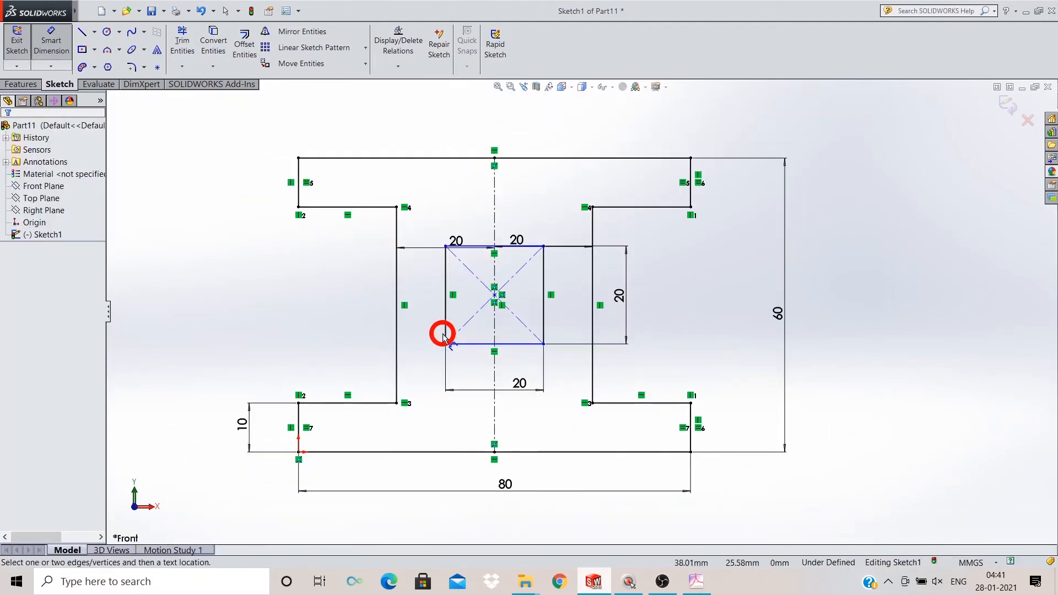
pyautogui.scroll(-3, 439, 330)
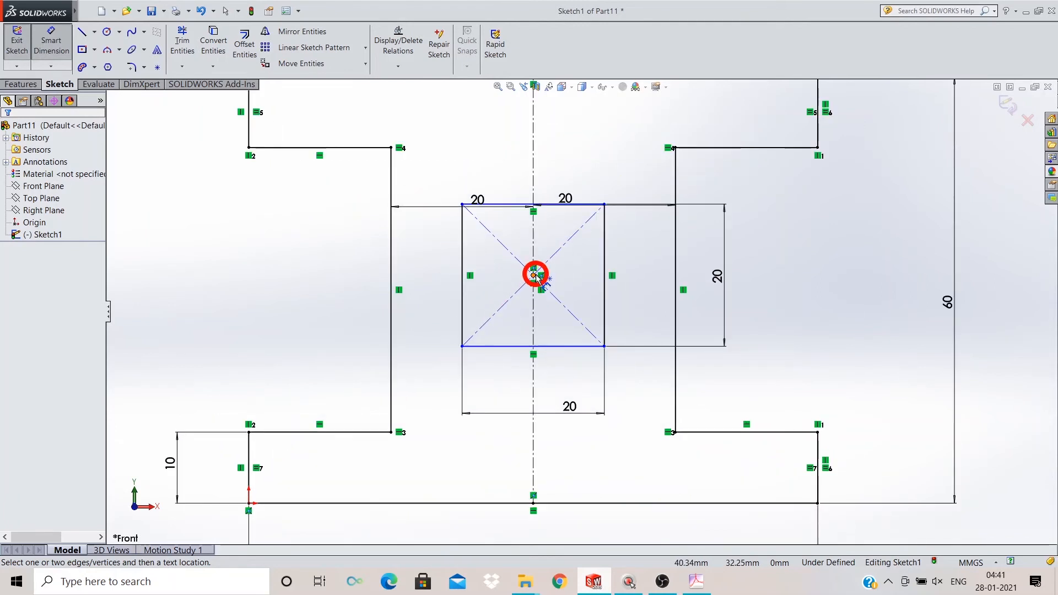
pyautogui.scroll(3, 527, 286)
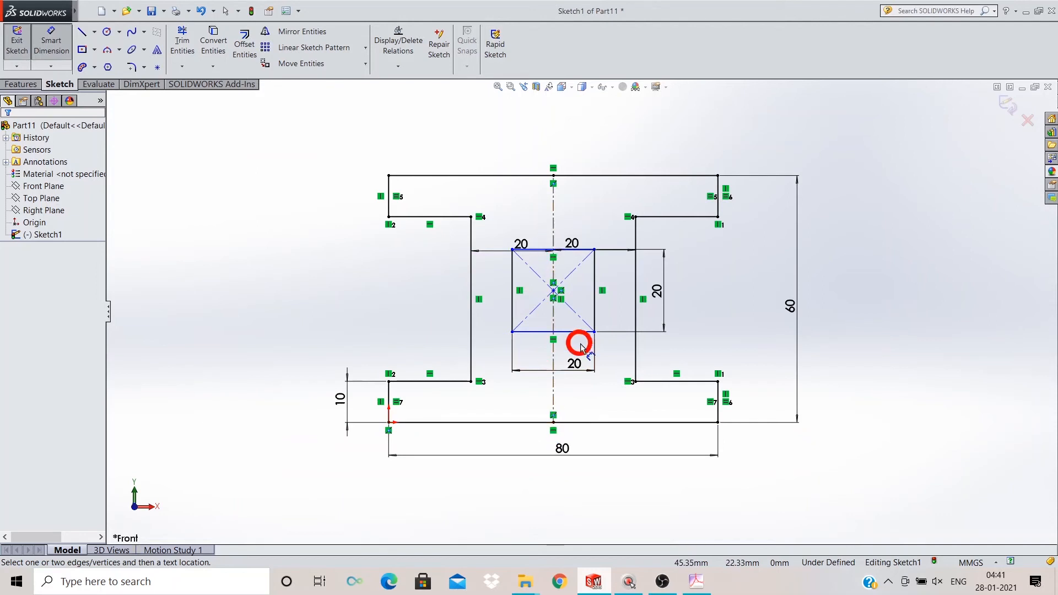
pyautogui.scroll(-3, 574, 326)
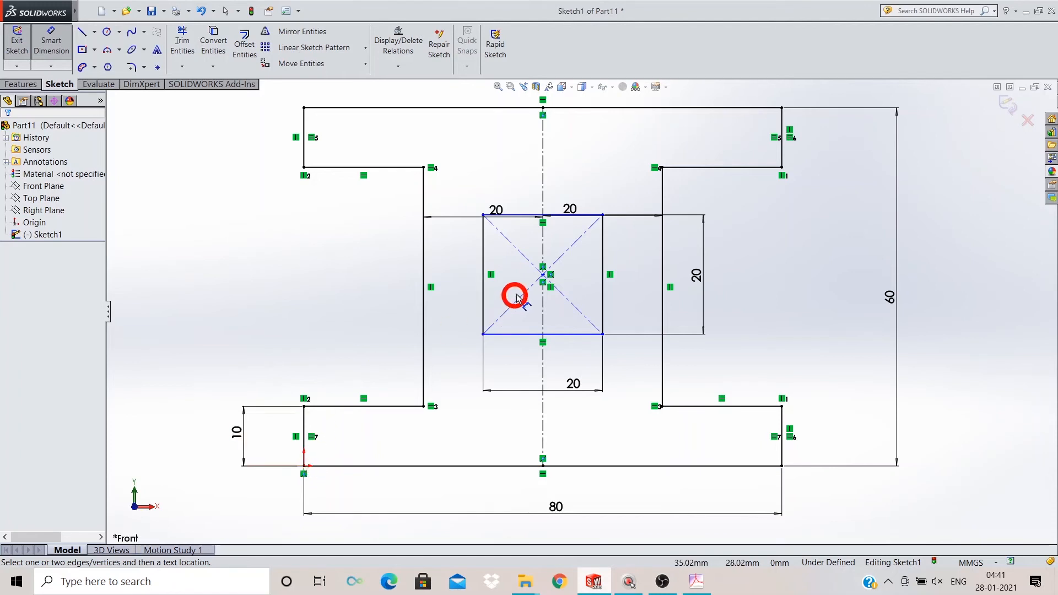
pyautogui.click(543, 274)
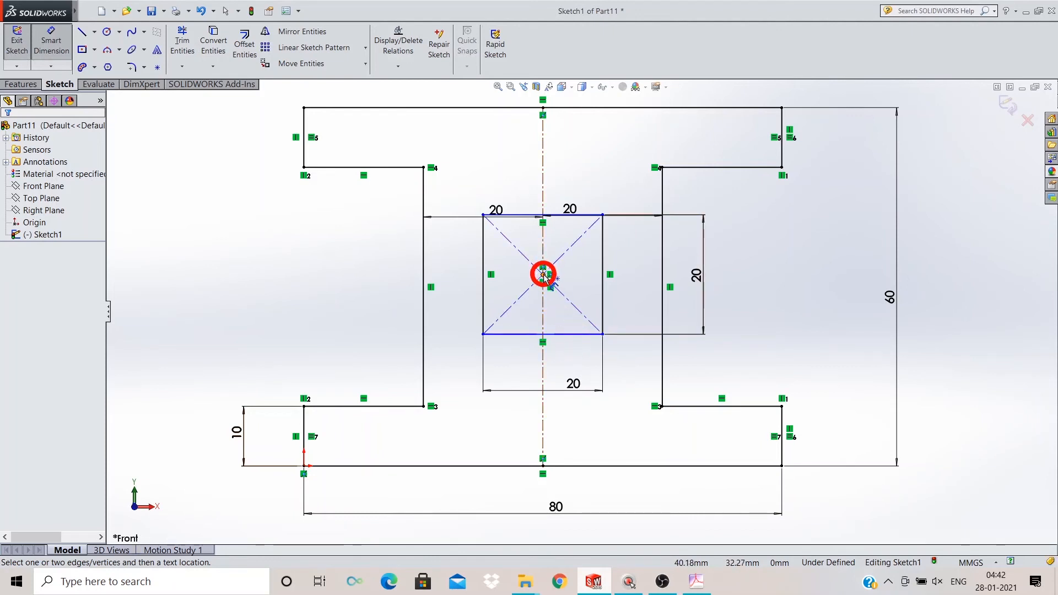
pyautogui.moveTo(544, 274); pyautogui.dragTo(543, 278)
# Dimension the vertical distance between the origin and the square's centre point as 30 mm, placed outside the profile's left side.
pyautogui.click(56, 43)
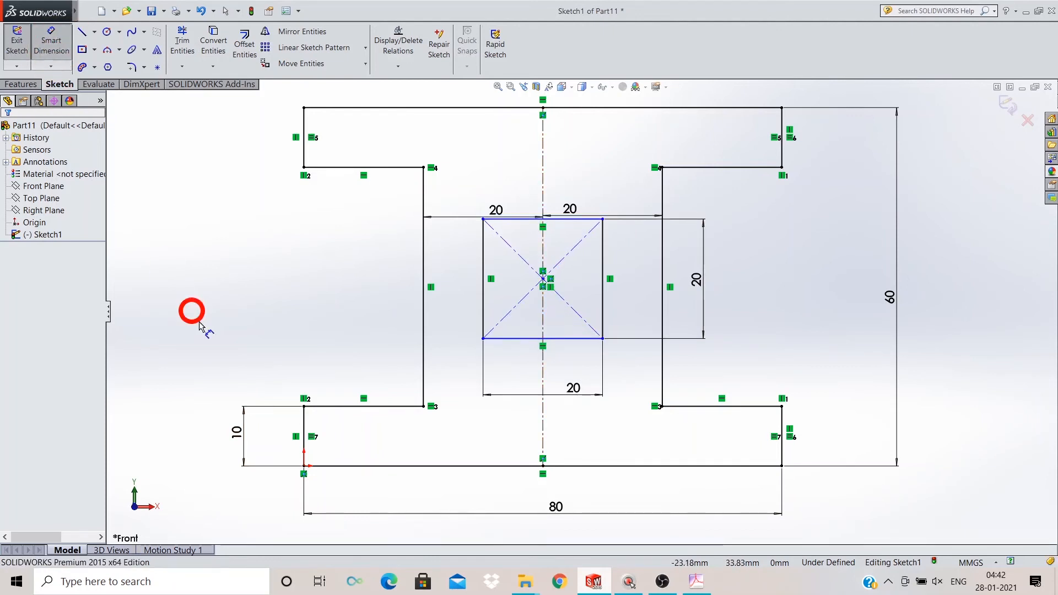
pyautogui.click(305, 464)
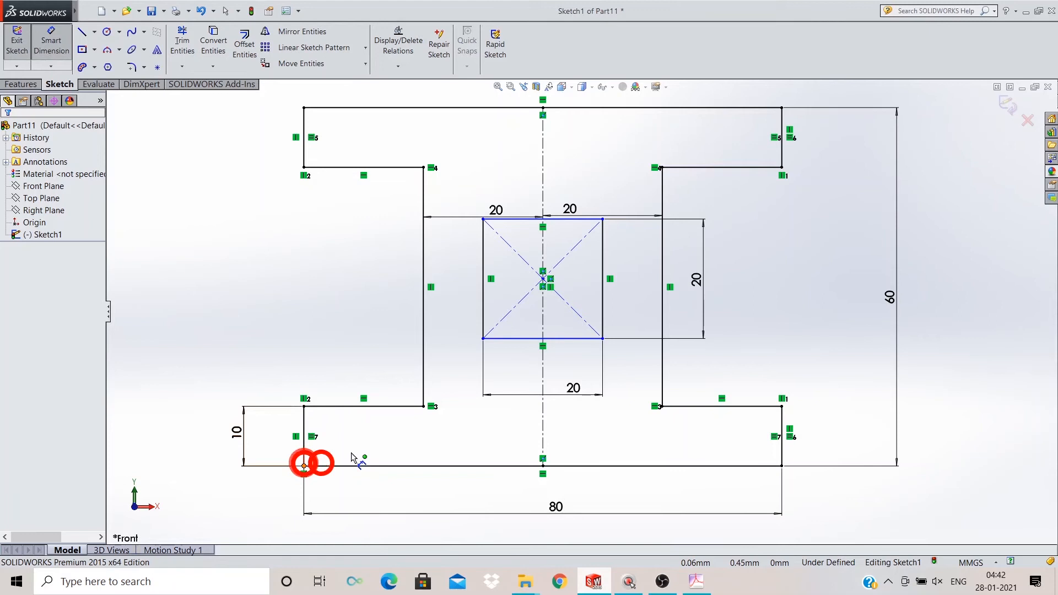
pyautogui.click(543, 278)
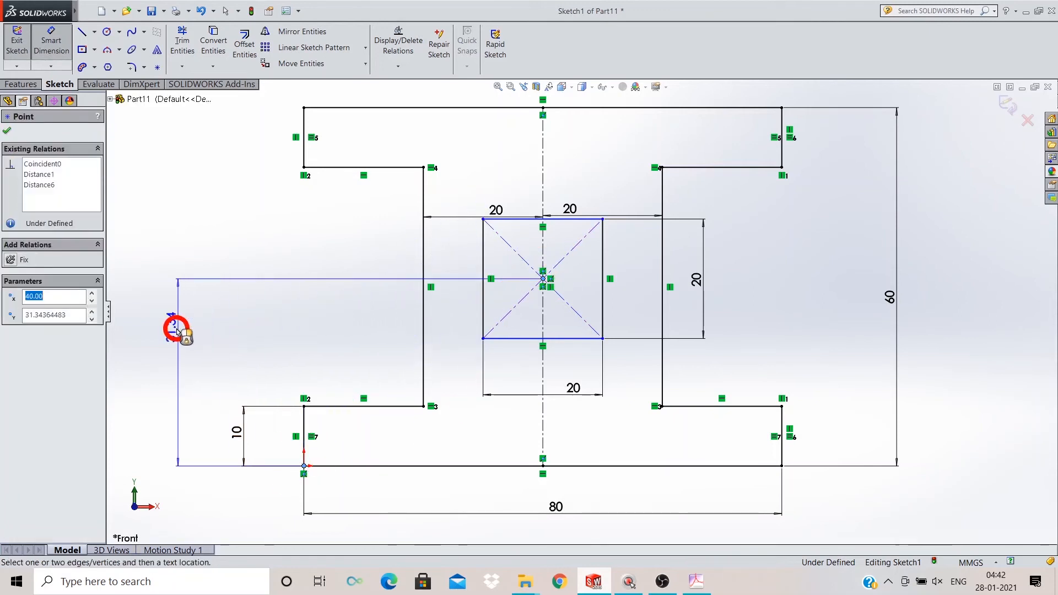
pyautogui.click(177, 330)
pyautogui.write('30')
pyautogui.press('Return')
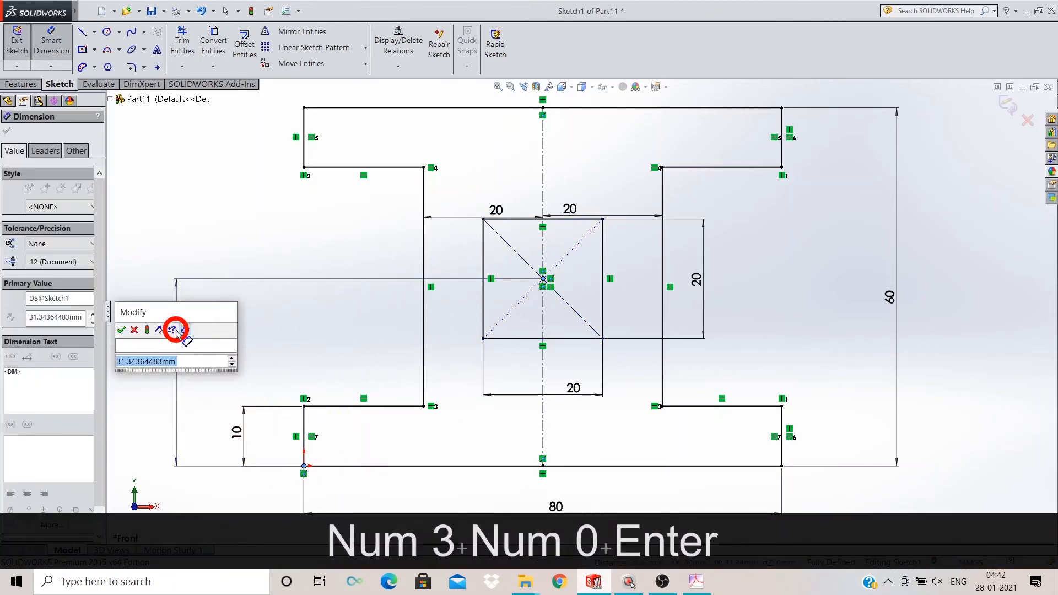
pyautogui.click(1015, 364)
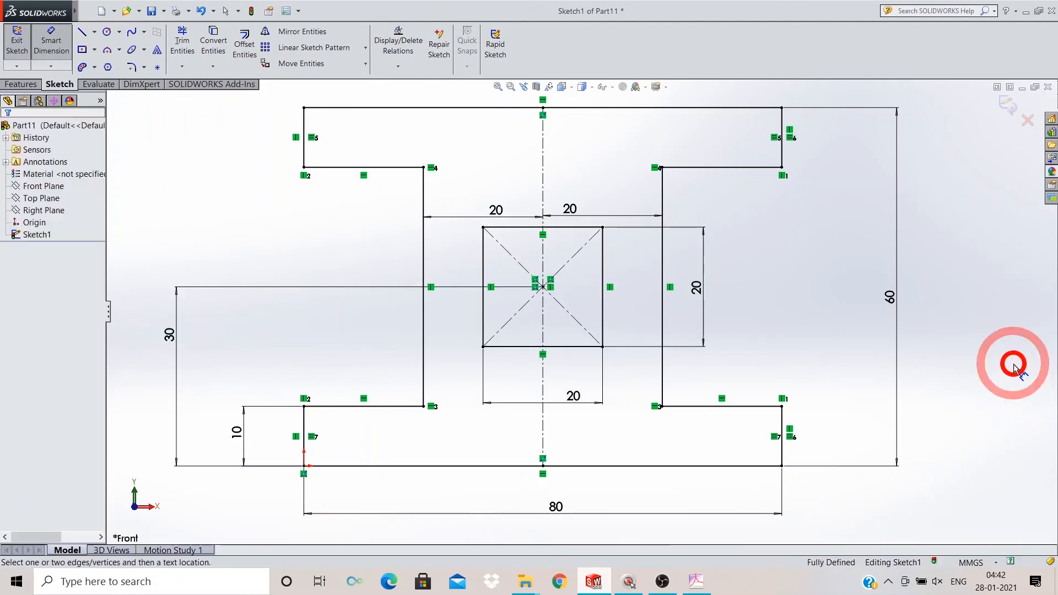
# Compare the sketch with the reference drawing in Adobe Acrobat and return to SOLIDWORKS.
pyautogui.scroll(2, 873, 397)
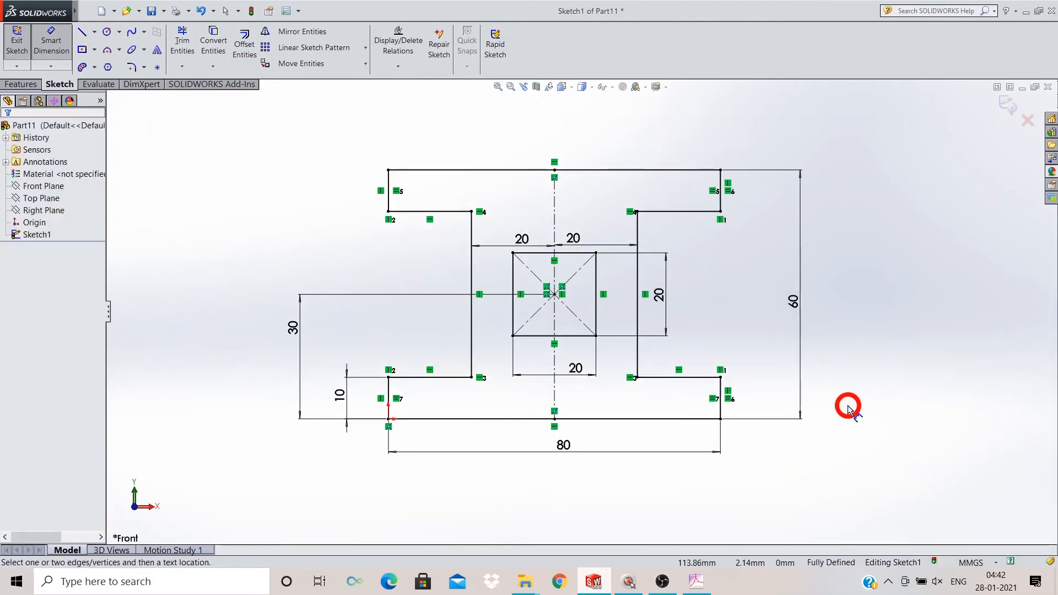
pyautogui.scroll(-1, 849, 409)
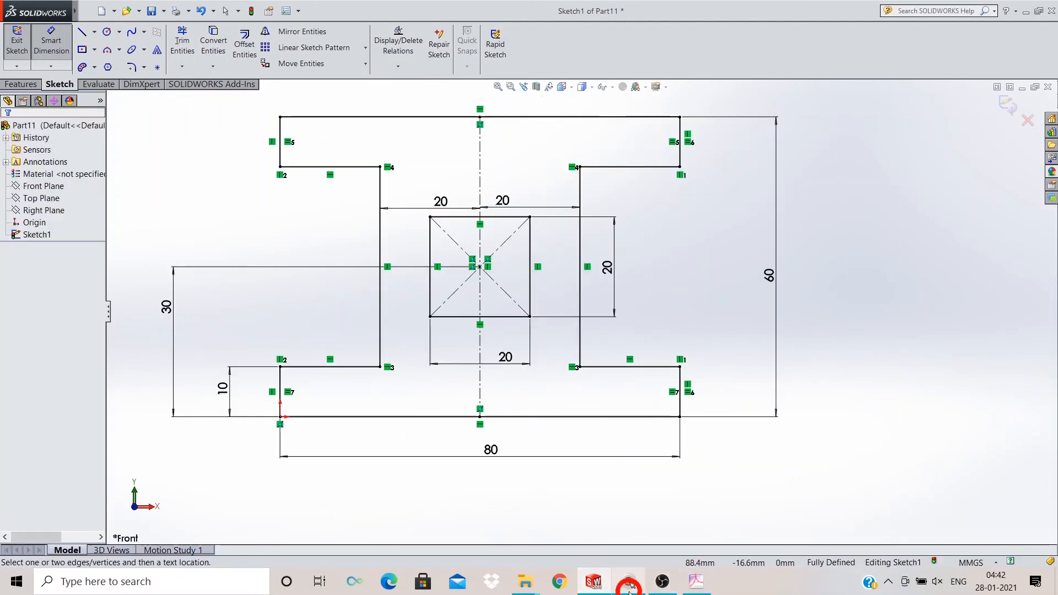
pyautogui.click(694, 580)
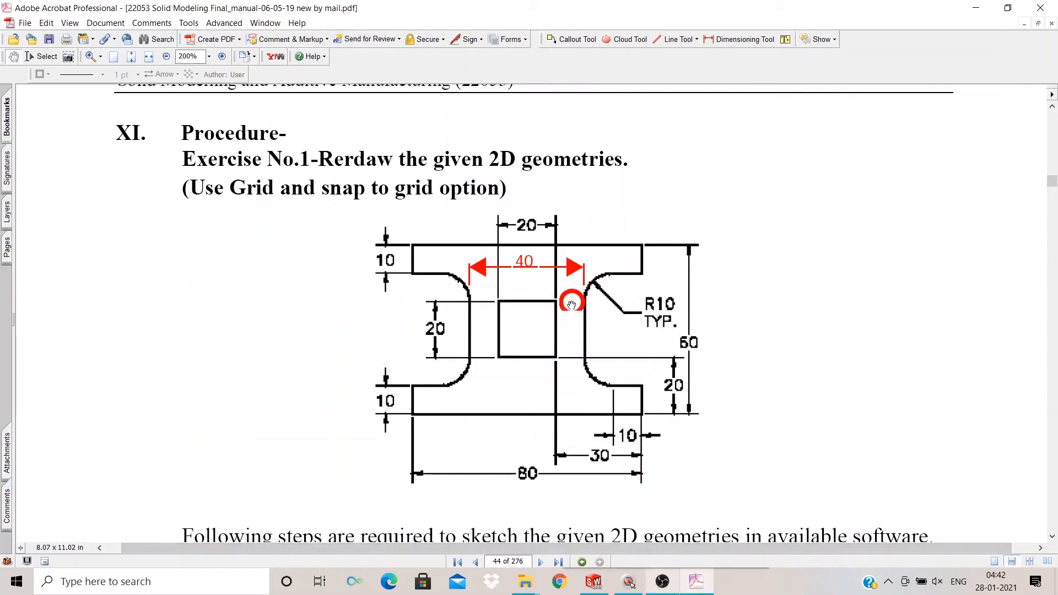
pyautogui.click(594, 582)
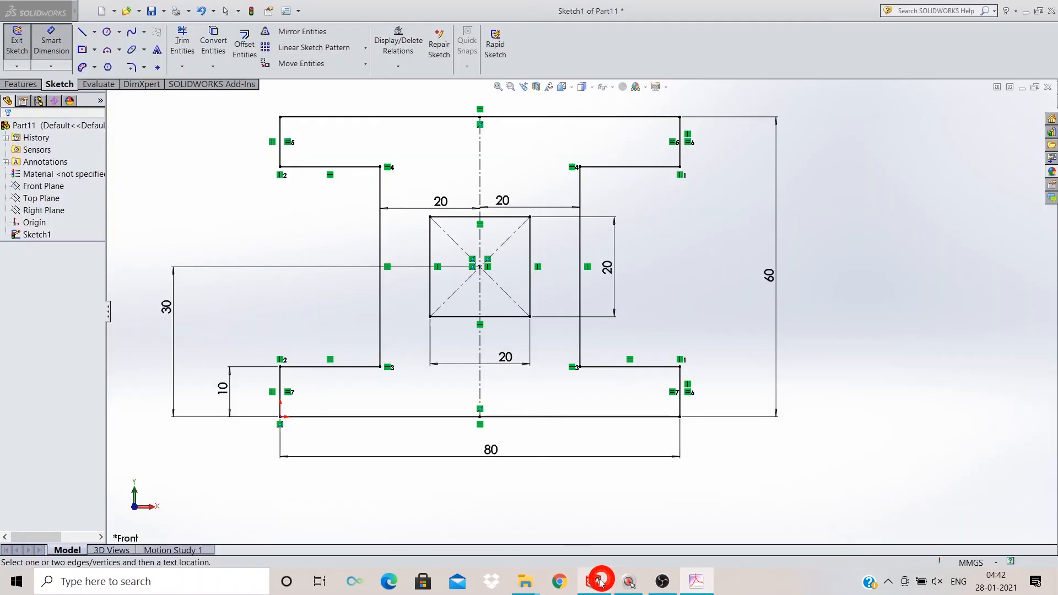
# Set up 10 mm sketch fillets on the four inner corners where the web meets the flanges.
pyautogui.click(145, 68)
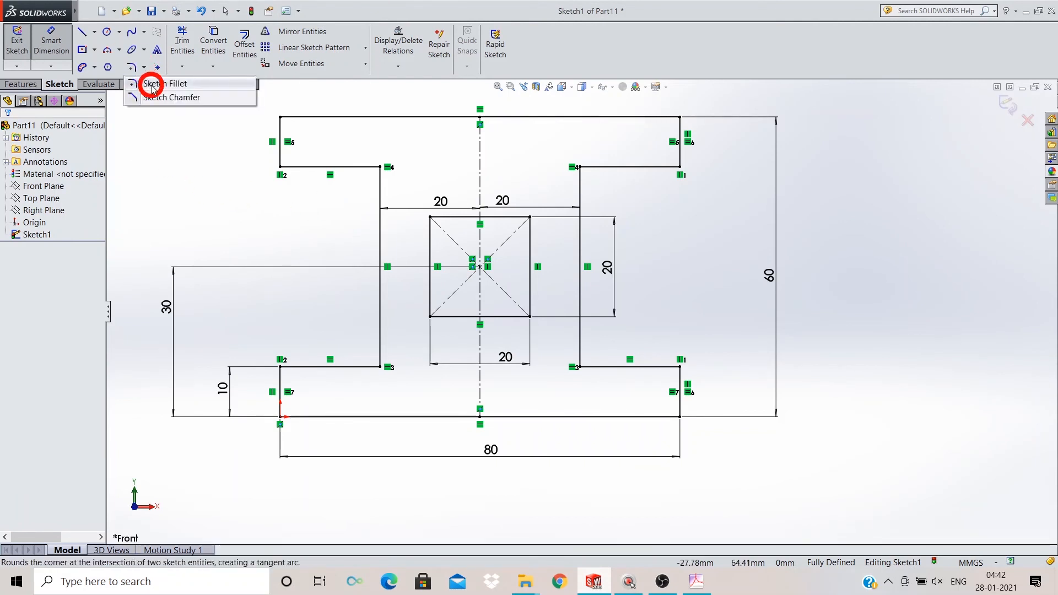
pyautogui.click(152, 86)
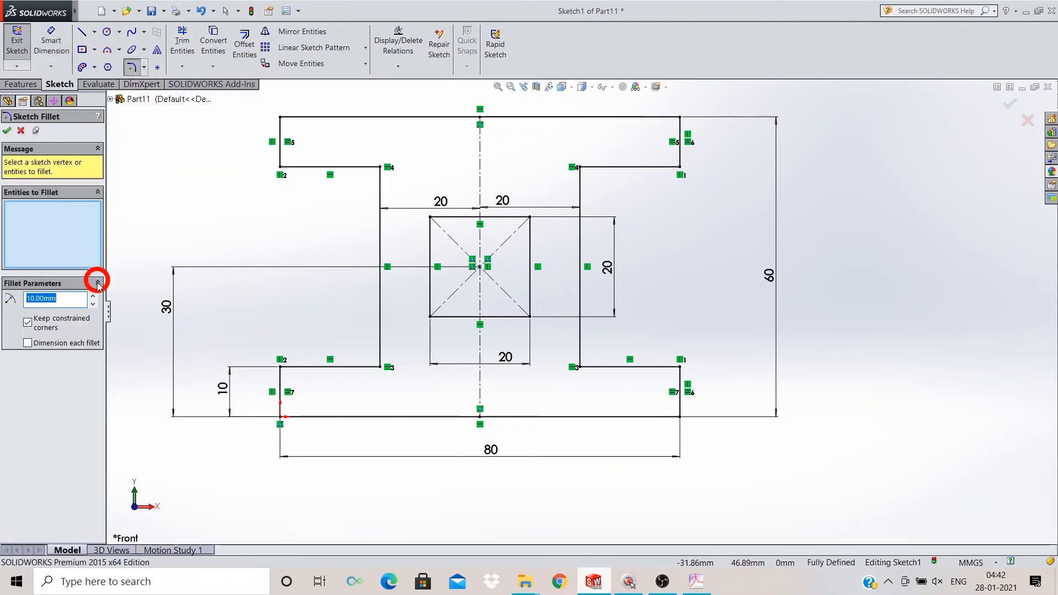
pyautogui.moveTo(64, 302)
pyautogui.mouseDown()
pyautogui.moveTo(21, 302)
pyautogui.moveTo(74, 302)
pyautogui.mouseUp()
pyautogui.write('10')
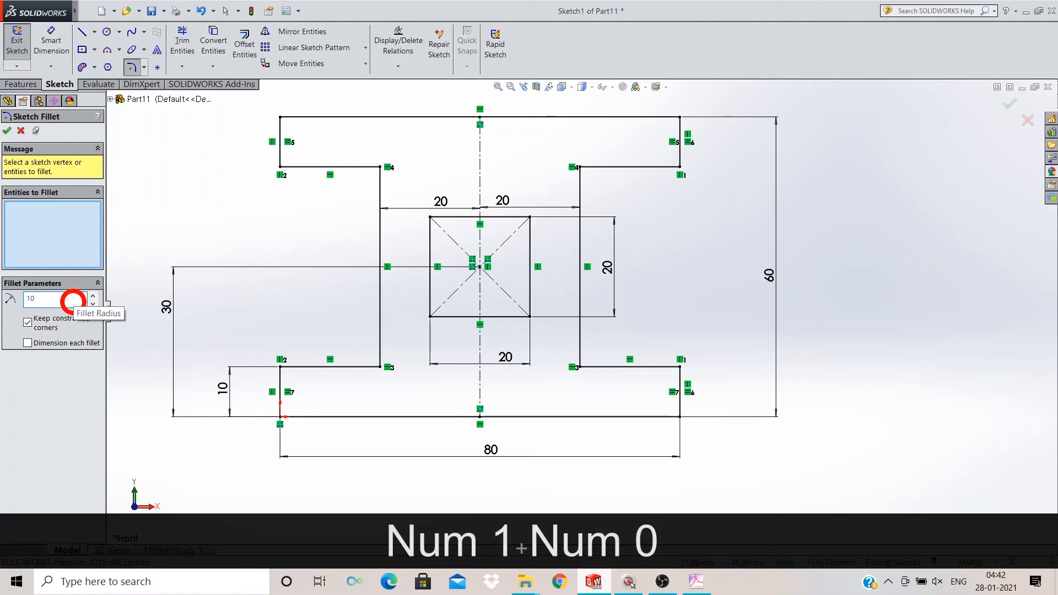
pyautogui.press('Return')
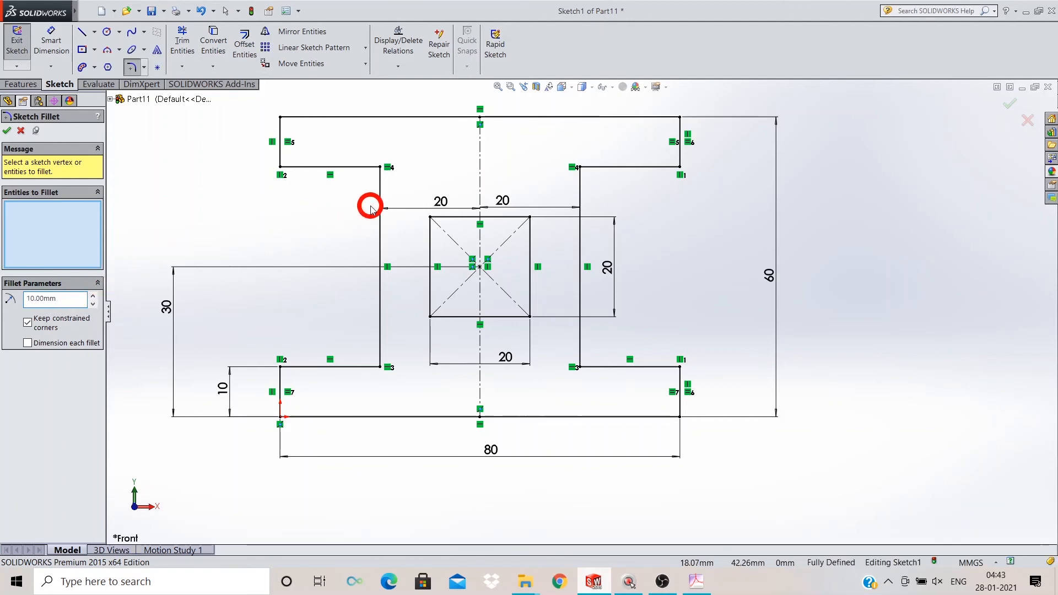
pyautogui.click(381, 167)
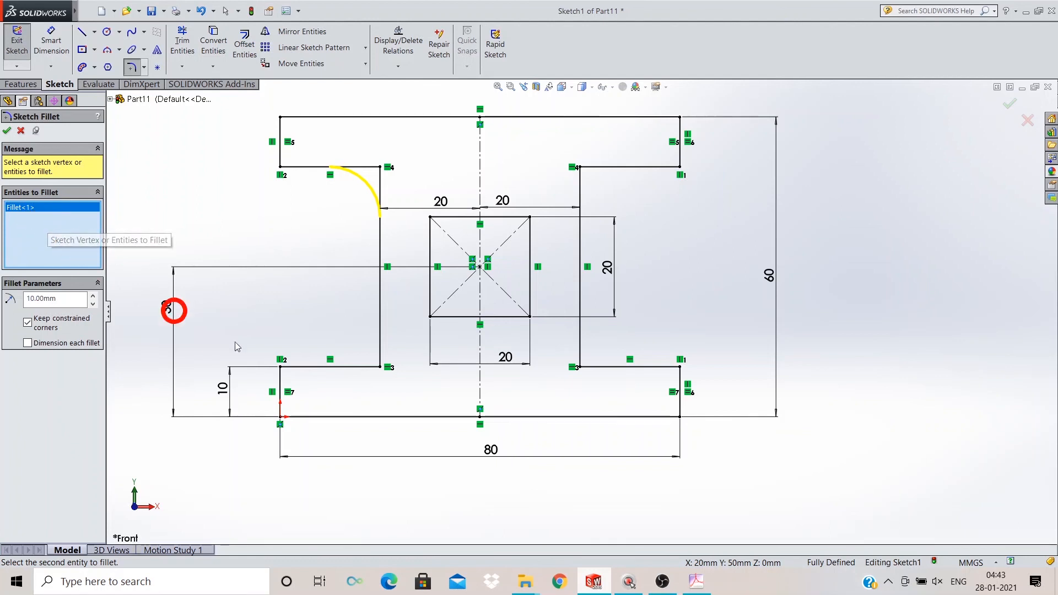
pyautogui.click(381, 367)
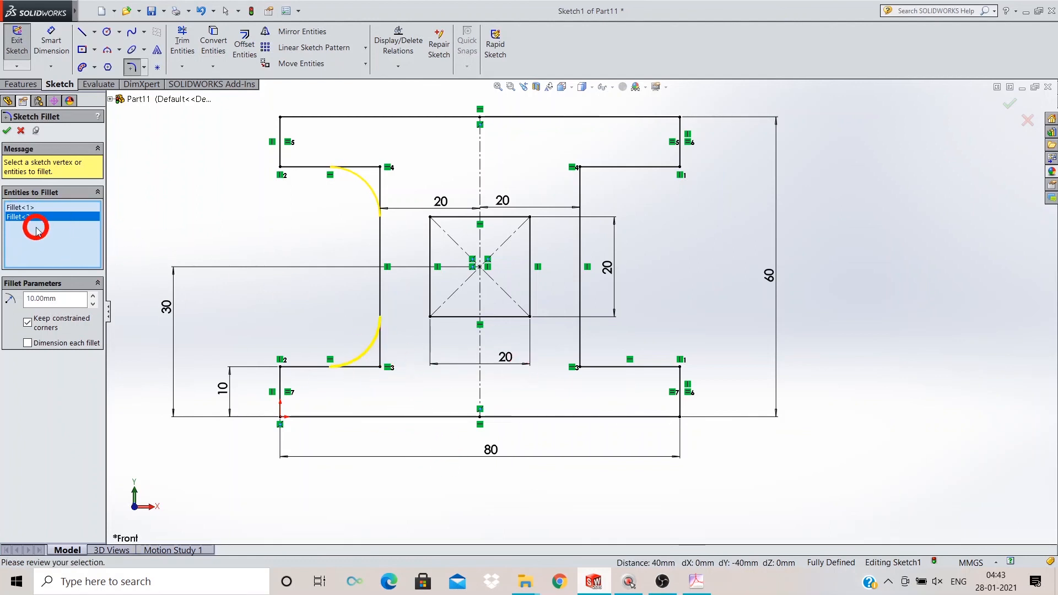
pyautogui.click(581, 366)
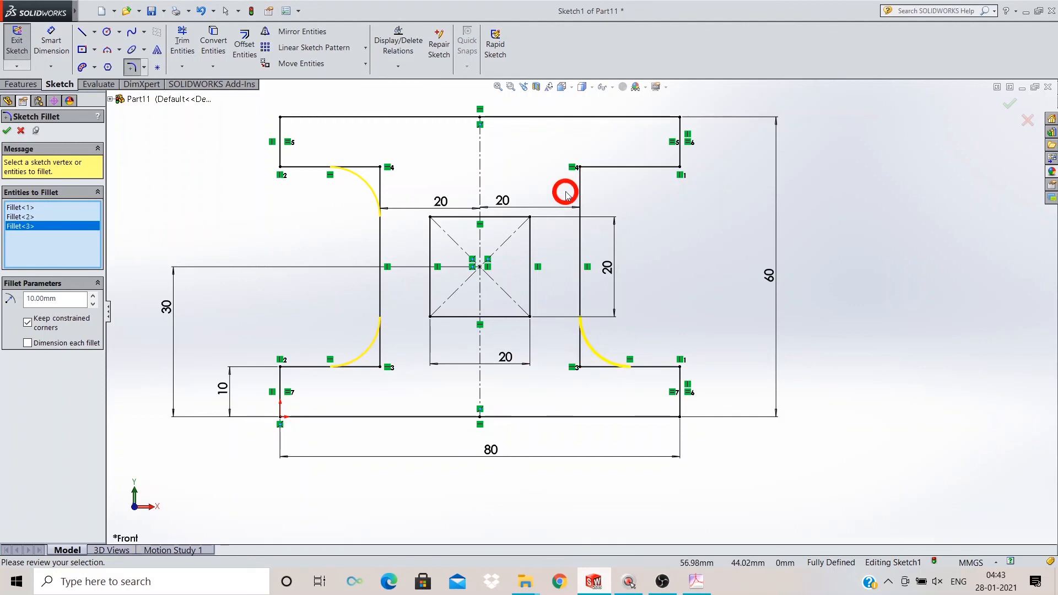
pyautogui.click(580, 167)
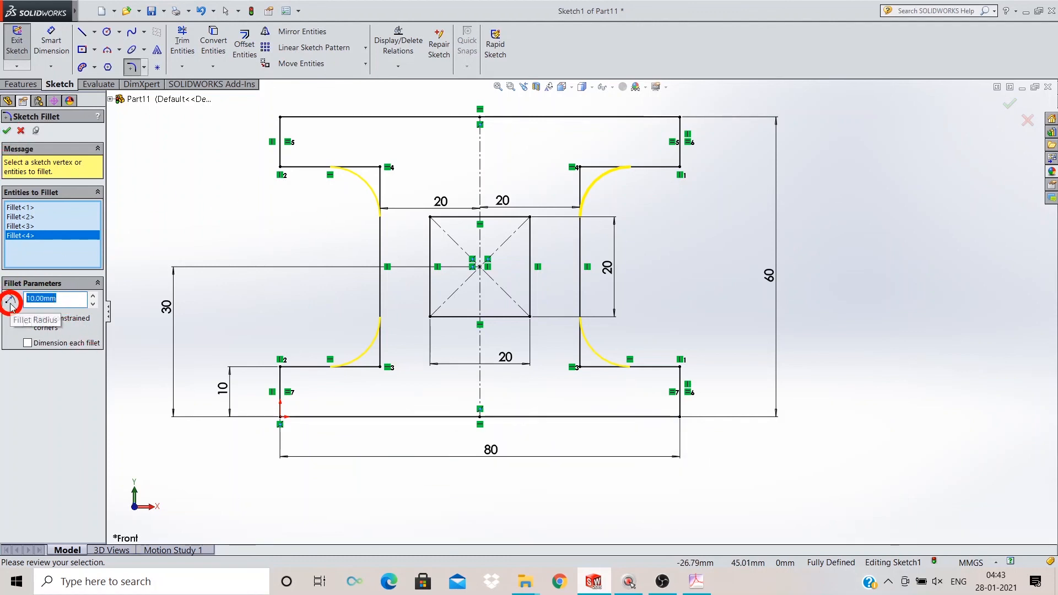
# Try a 5 mm radius for the four corner fillets, set it back to 10 mm and apply them.
pyautogui.write('5')
pyautogui.press('Return')
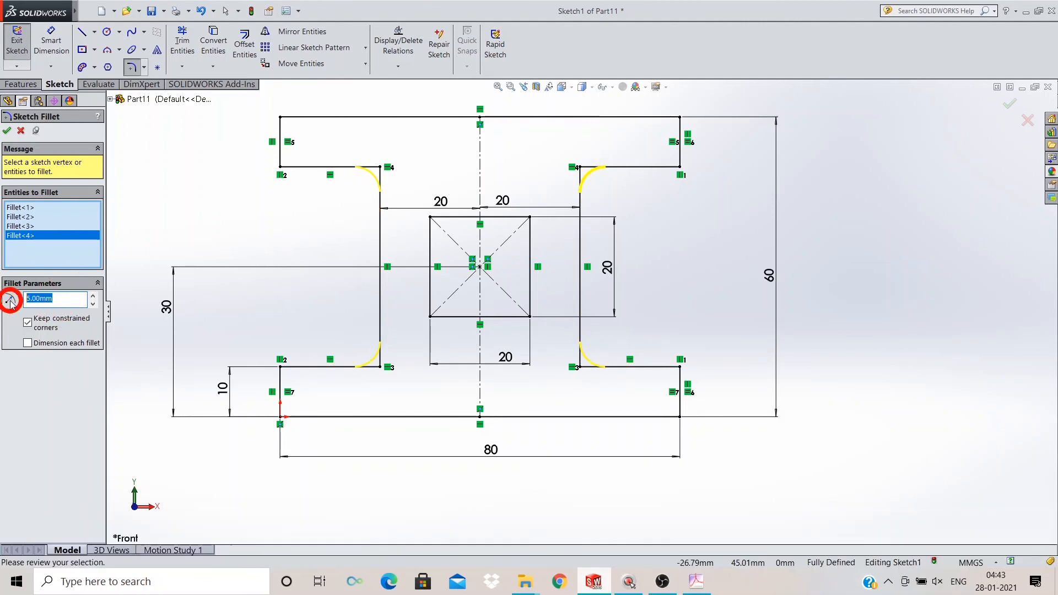
pyautogui.write('10')
pyautogui.press('Return')
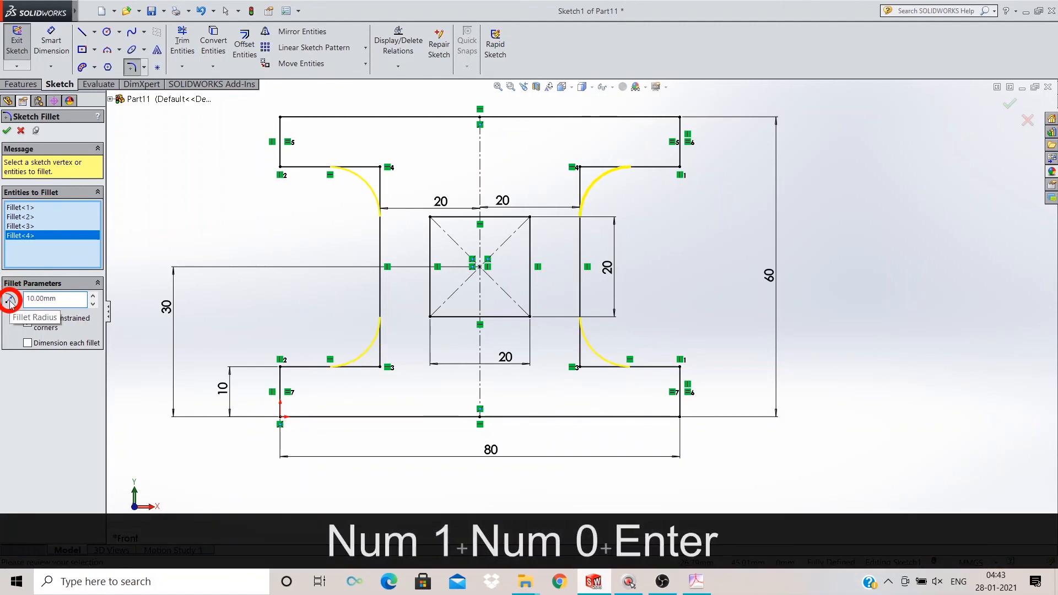
pyautogui.click(8, 130)
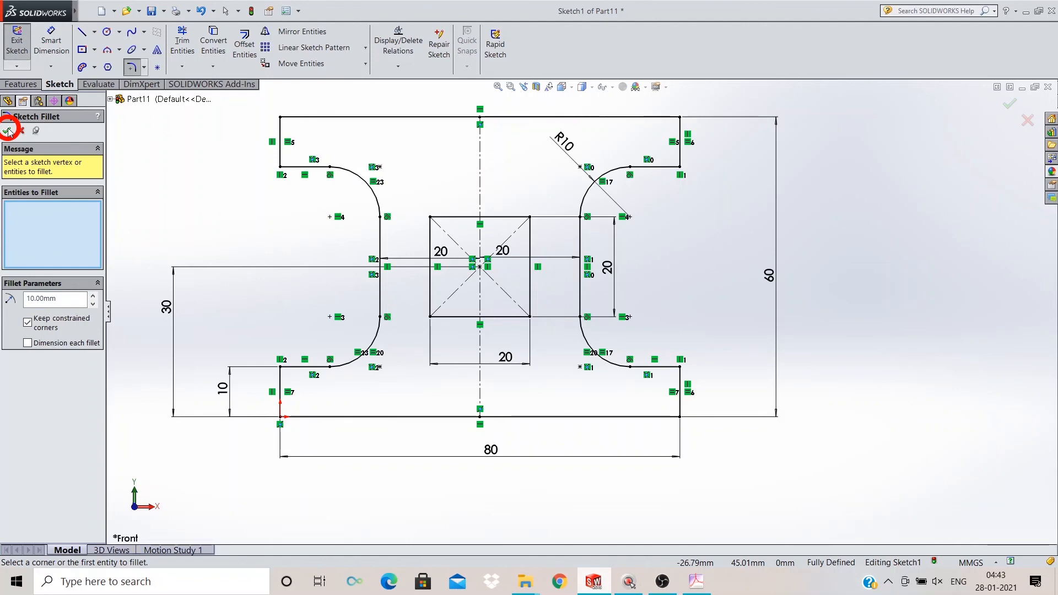